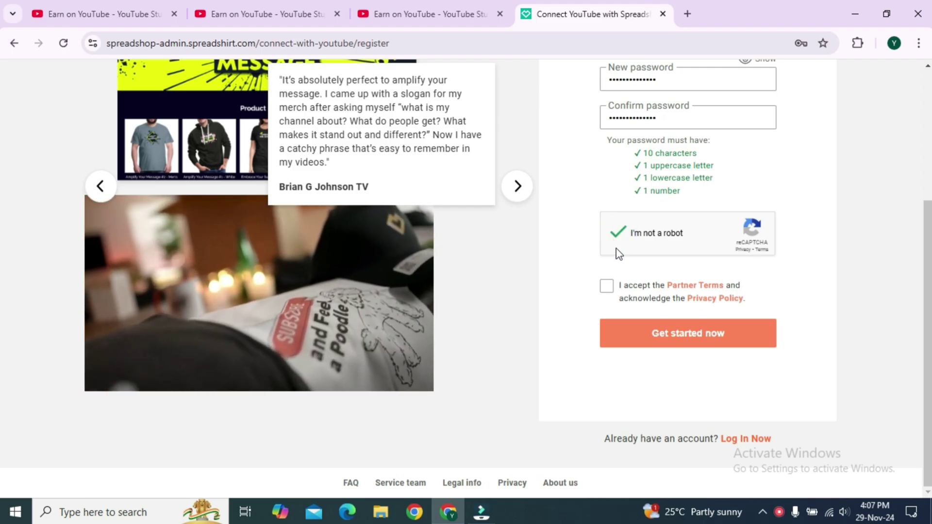
Step: Accept the Partner Terms and Privacy Policy and submit the Spreadshop registration
{"action": "left_click", "coordinate": [608, 286]}
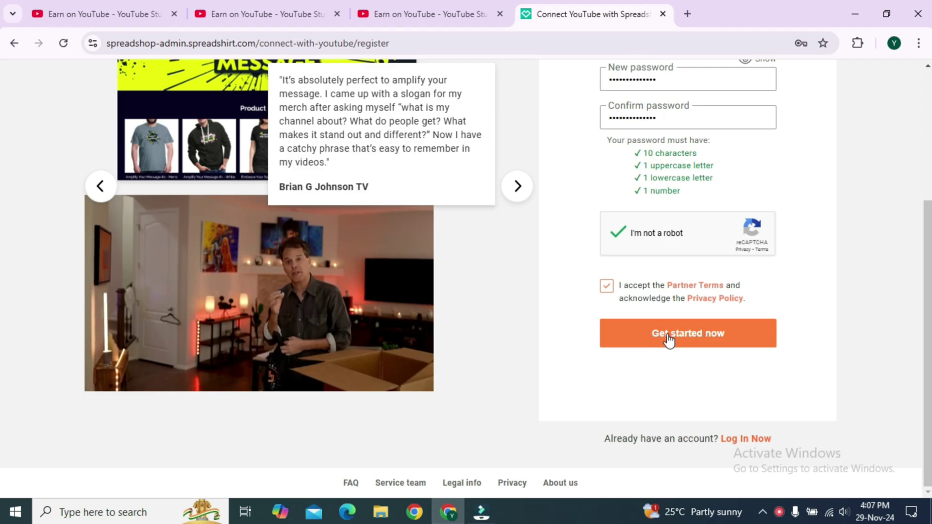
{"action": "left_click", "coordinate": [668, 338]}
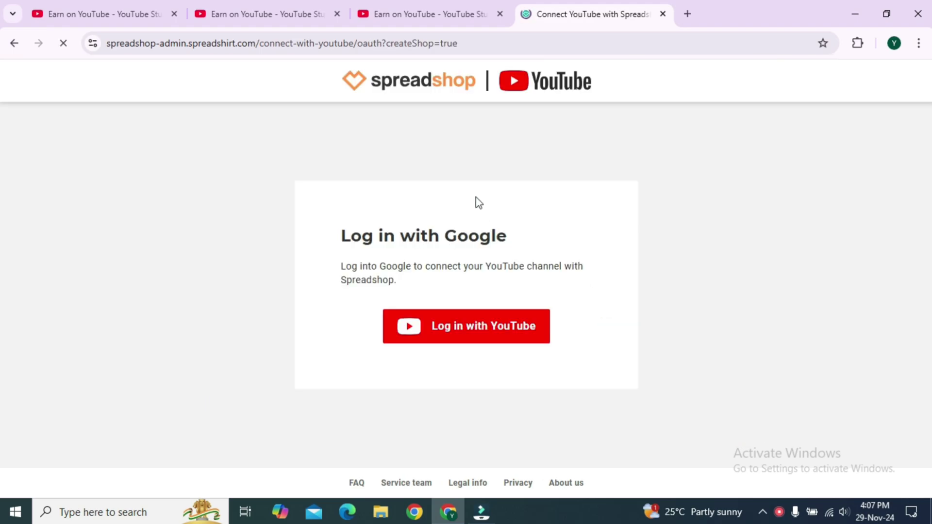
Step: Log in with YouTube using the channel's Google account and grant Spreadshop YouTube Integration all requested access
{"action": "left_click", "coordinate": [483, 330]}
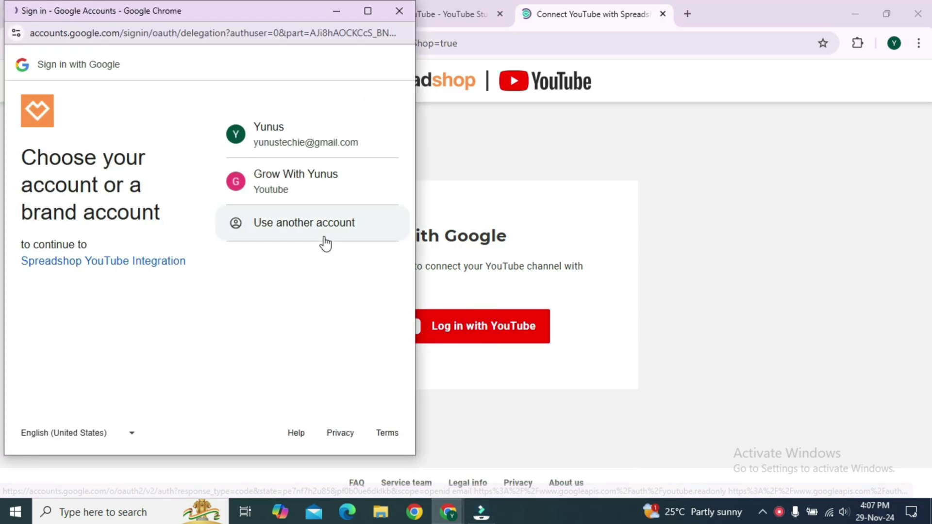
{"action": "left_click", "coordinate": [302, 140]}
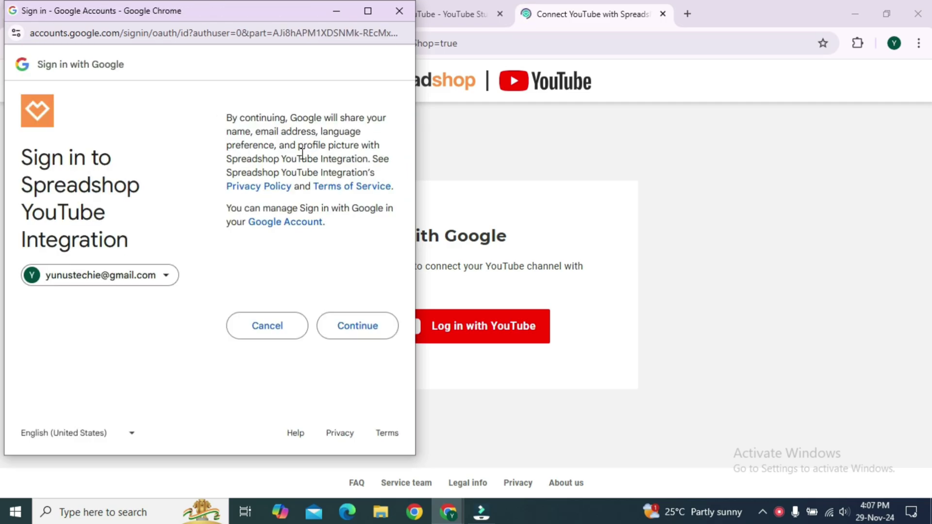
{"action": "left_click", "coordinate": [346, 325]}
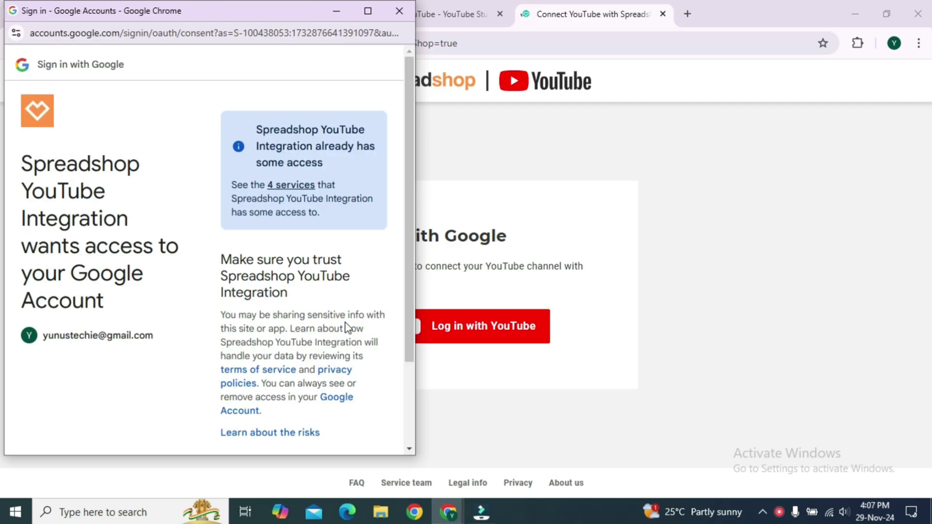
{"action": "scroll", "coordinate": [348, 328], "scroll_direction": "down", "scroll_amount": 3}
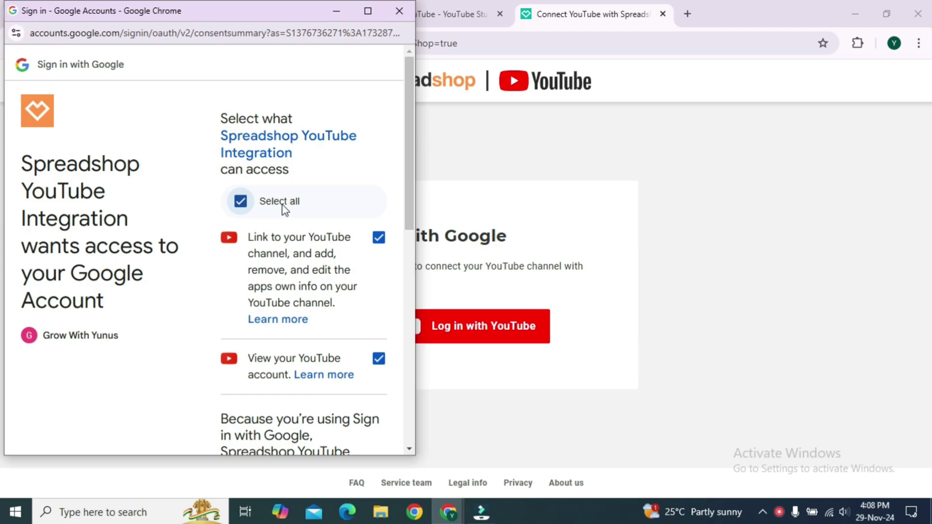
{"action": "scroll", "coordinate": [284, 209], "scroll_direction": "down", "scroll_amount": 5}
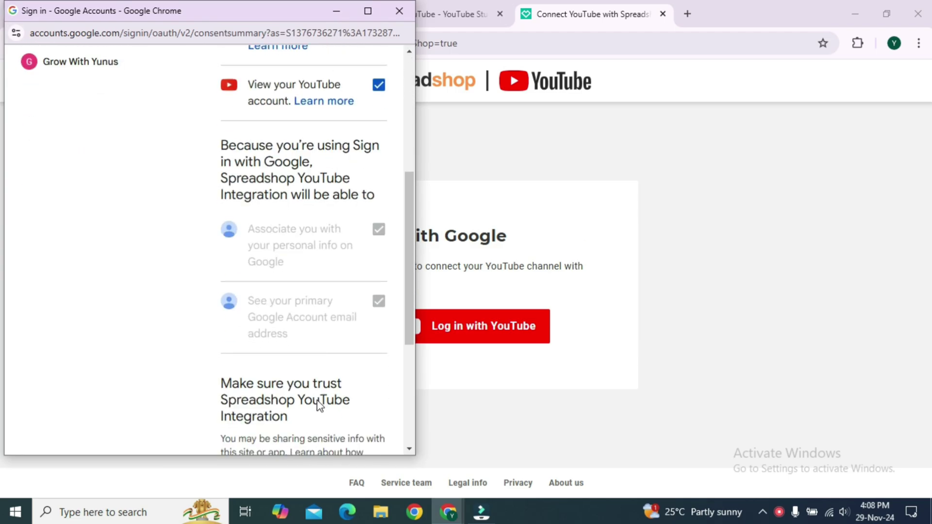
{"action": "scroll", "coordinate": [303, 335], "scroll_direction": "down", "scroll_amount": 4}
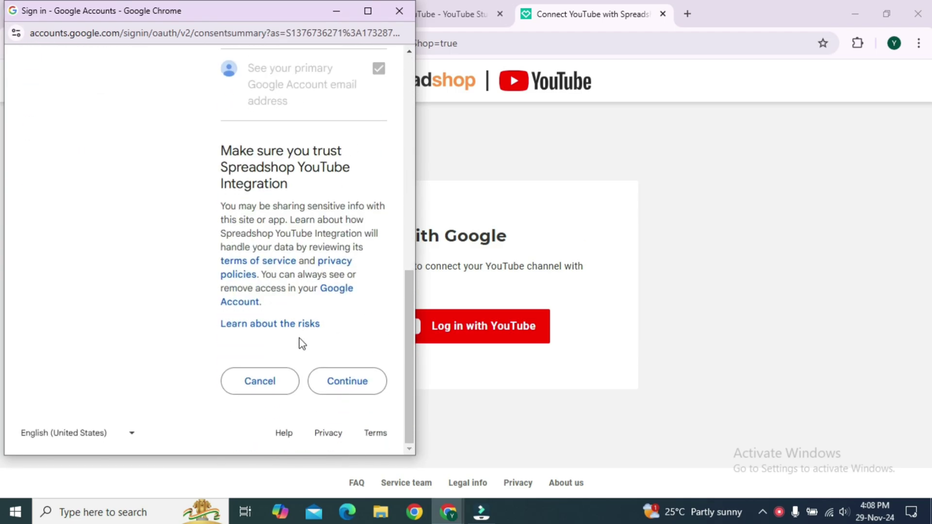
{"action": "left_click", "coordinate": [331, 379]}
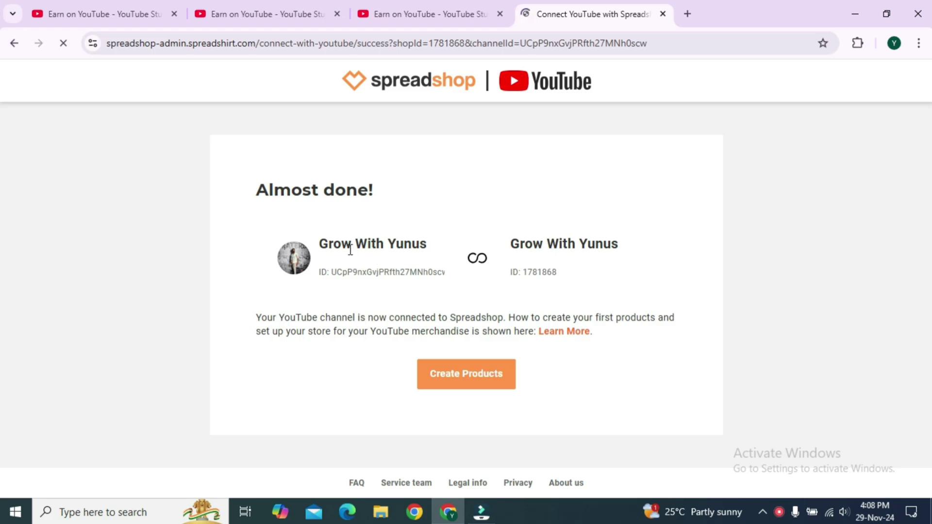
Step: Continue from the connected channel to the Partner Area and open the "Create products" checklist item
{"action": "left_click_drag", "start_coordinate": [325, 244], "coordinate": [427, 244]}
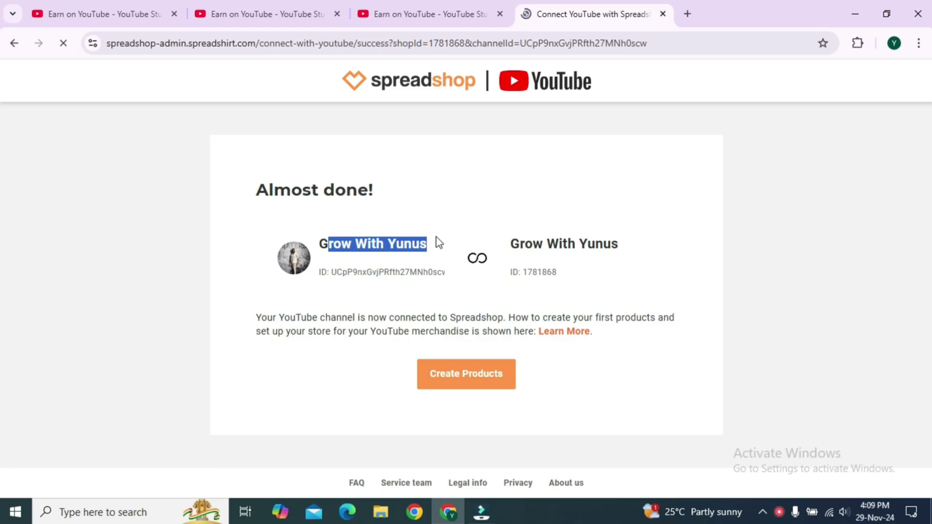
{"action": "left_click", "coordinate": [477, 378]}
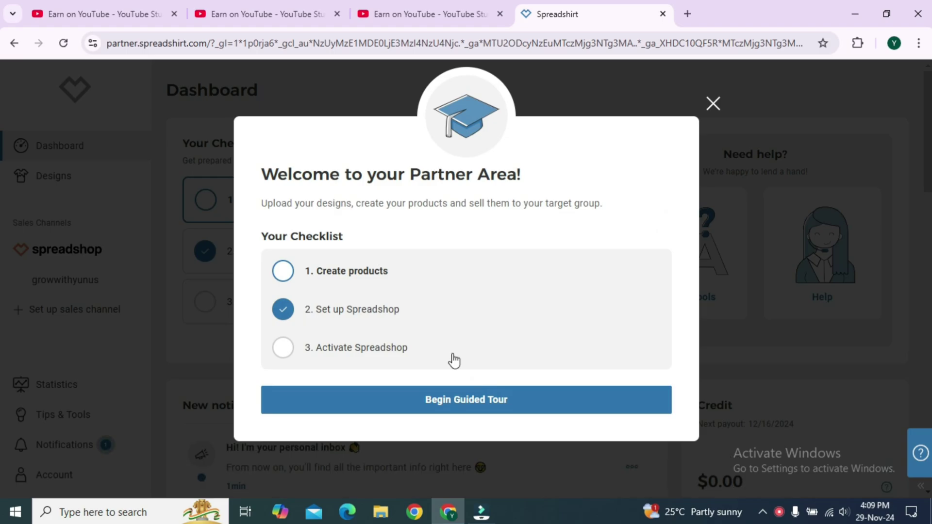
{"action": "left_click", "coordinate": [283, 272]}
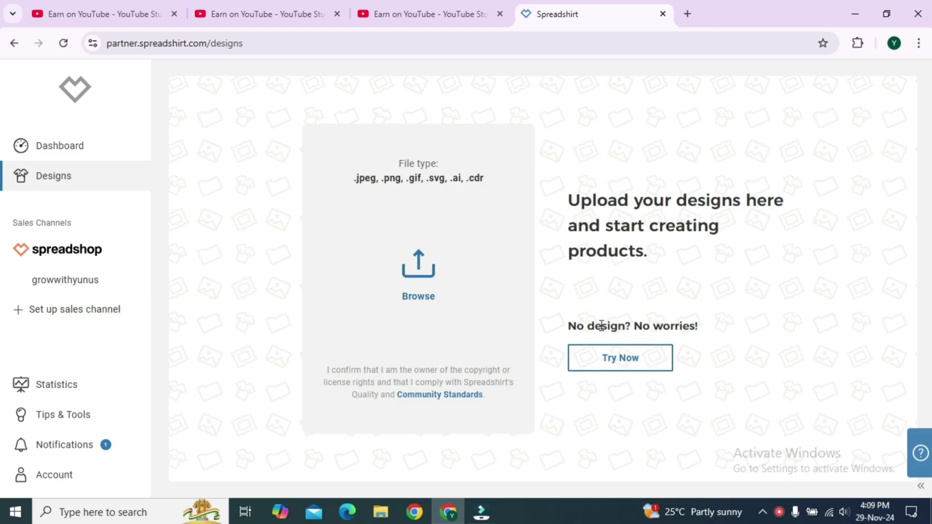
Step: Generate a first design with the Quick start option offered for partners without a design
{"action": "left_click_drag", "start_coordinate": [581, 330], "coordinate": [627, 362]}
{"action": "left_click", "coordinate": [627, 361]}
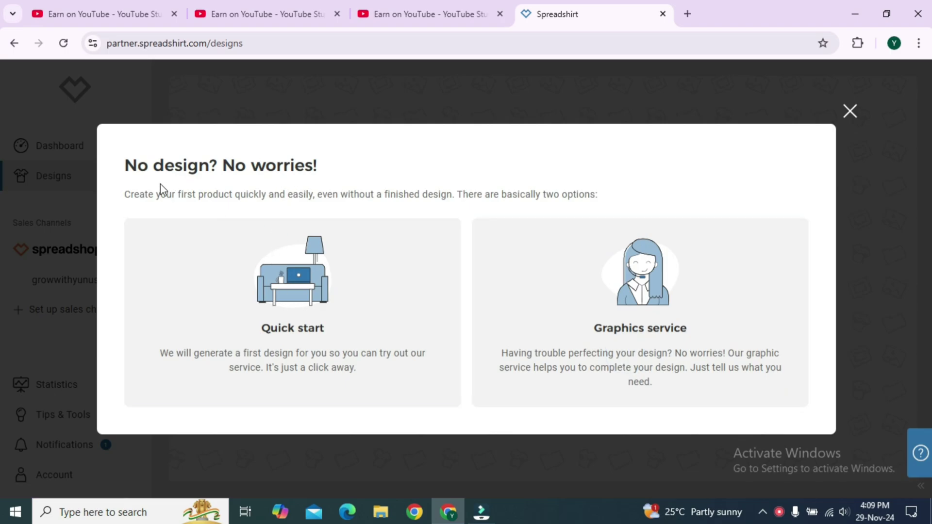
{"action": "left_click_drag", "start_coordinate": [150, 194], "coordinate": [486, 195]}
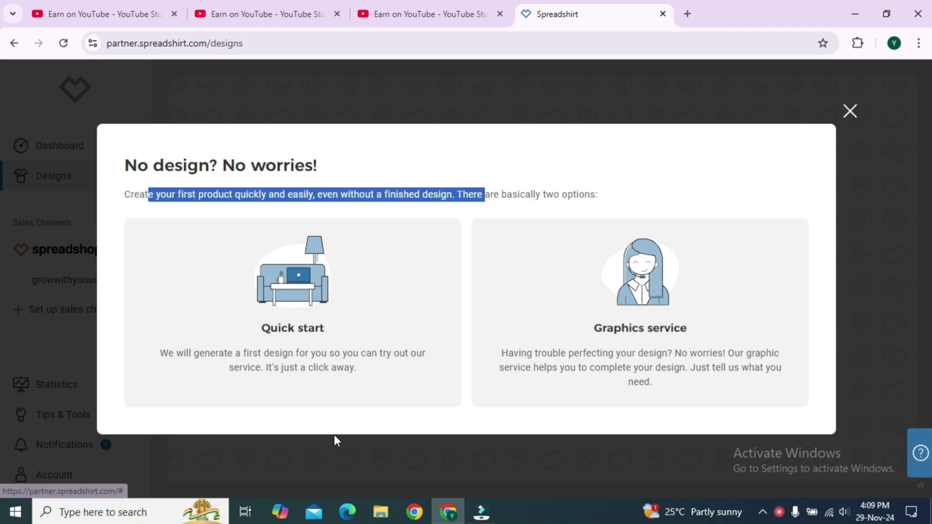
{"action": "left_click", "coordinate": [343, 316]}
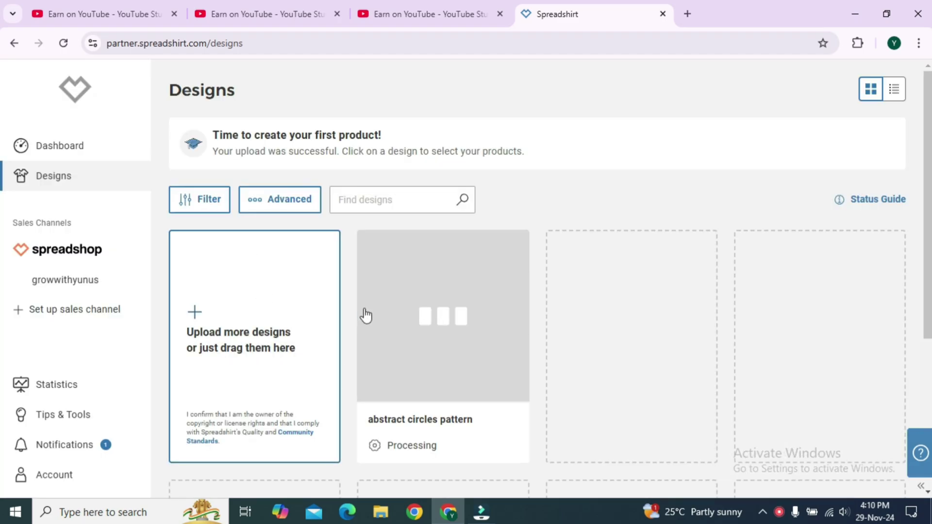
Step: Look over the Designs page and select the "abstract circles pattern" design
{"action": "scroll", "coordinate": [365, 316], "scroll_direction": "down", "scroll_amount": 3}
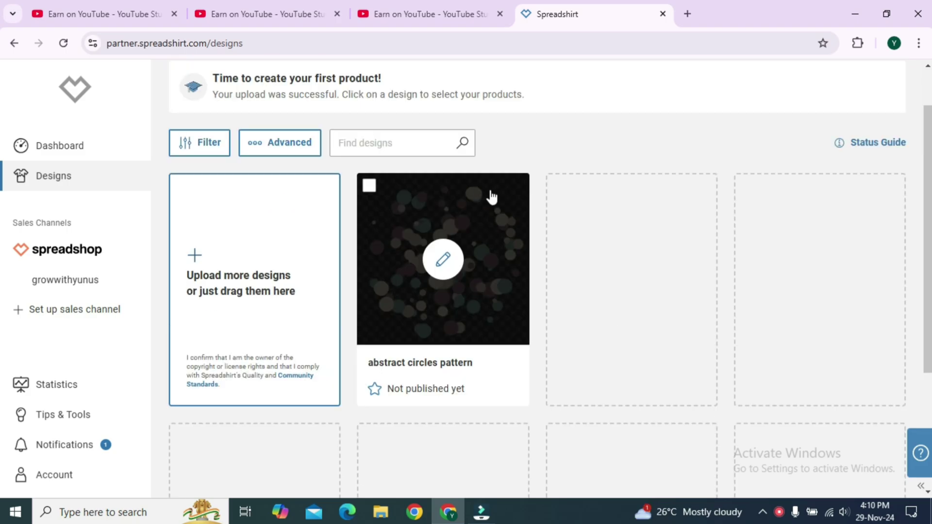
{"action": "left_click", "coordinate": [369, 187]}
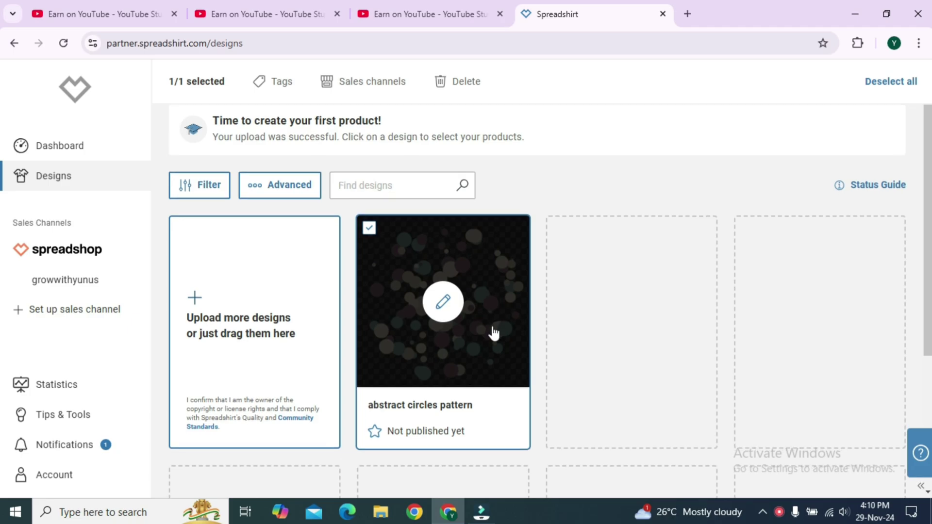
{"action": "scroll", "coordinate": [494, 333], "scroll_direction": "down", "scroll_amount": 5}
{"action": "scroll", "coordinate": [493, 333], "scroll_direction": "up", "scroll_amount": 6}
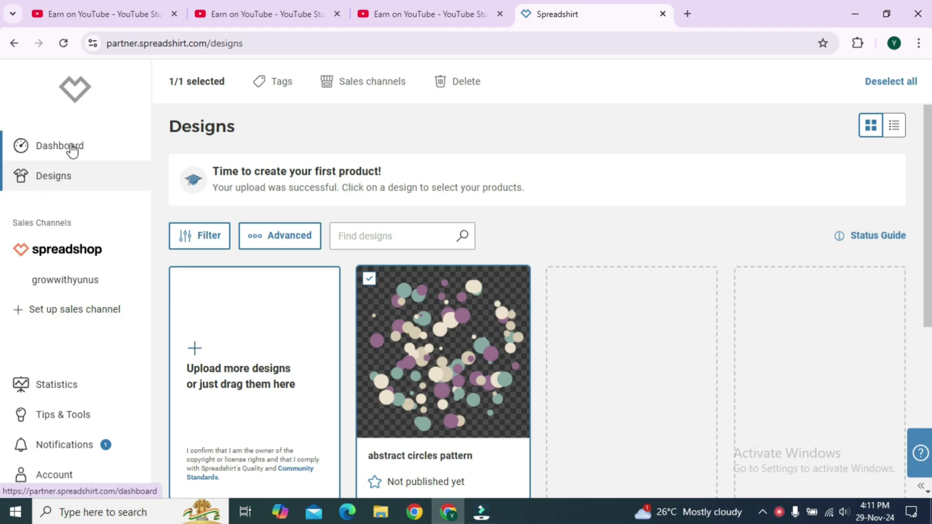
{"action": "scroll", "coordinate": [202, 273], "scroll_direction": "down", "scroll_amount": 2}
{"action": "scroll", "coordinate": [245, 308], "scroll_direction": "down", "scroll_amount": 1}
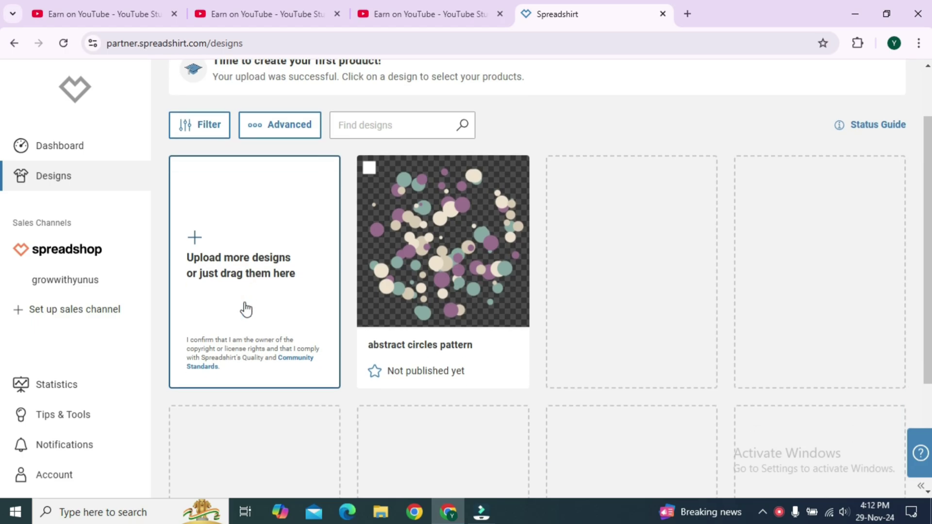
{"action": "scroll", "coordinate": [245, 308], "scroll_direction": "down", "scroll_amount": 3}
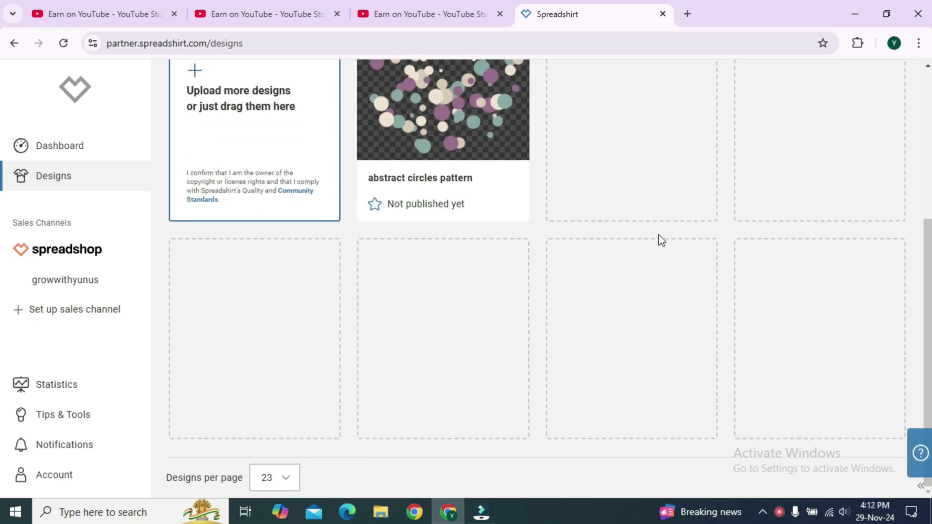
{"action": "scroll", "coordinate": [741, 312], "scroll_direction": "up", "scroll_amount": 3}
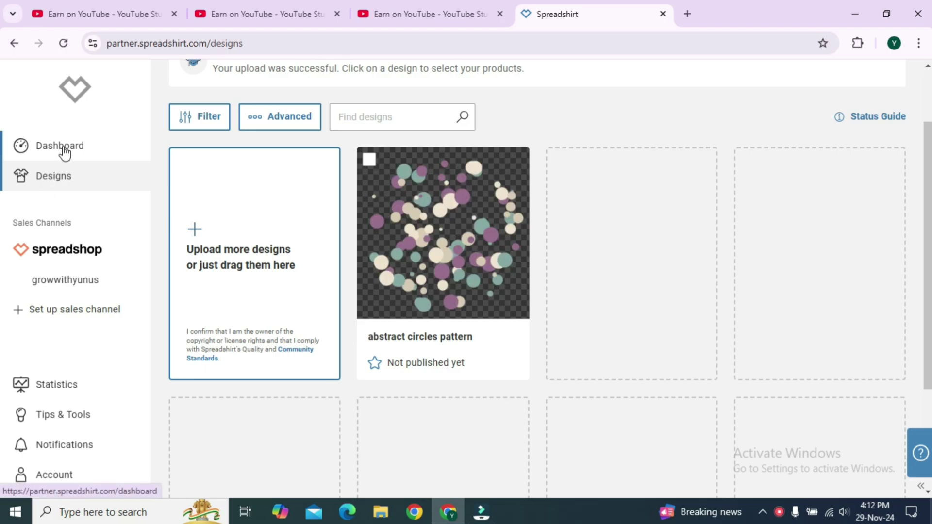
{"action": "scroll", "coordinate": [369, 238], "scroll_direction": "up", "scroll_amount": 2}
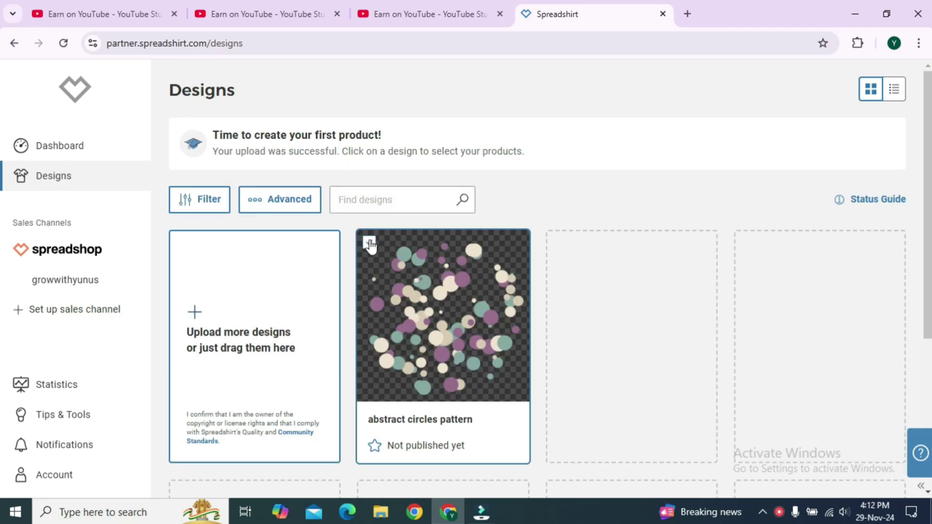
{"action": "left_click", "coordinate": [369, 239]}
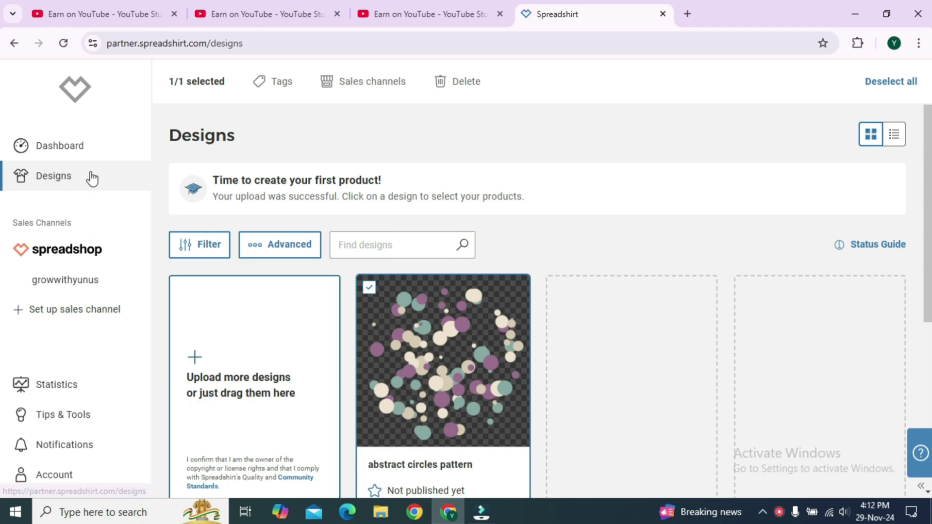
Step: Return to the Dashboard and open the "Activate Spreadshop" checklist item
{"action": "left_click", "coordinate": [73, 141]}
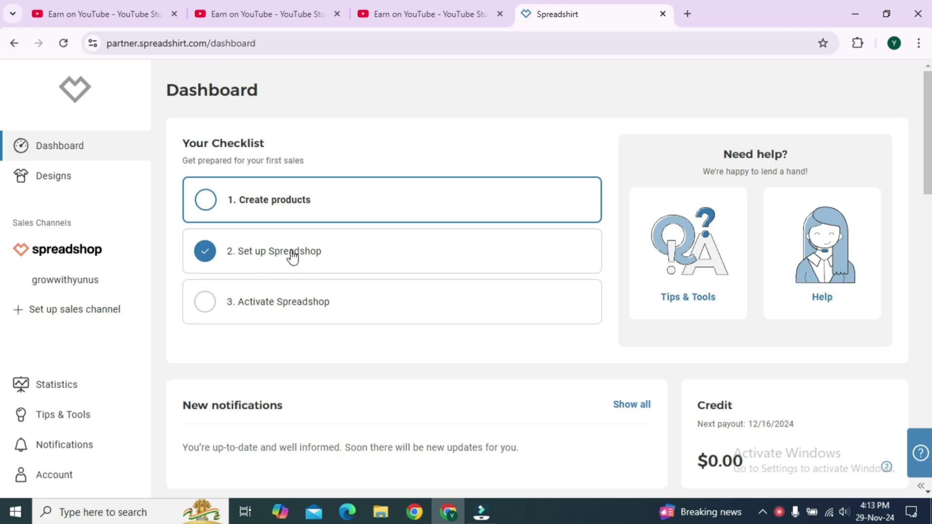
{"action": "left_click", "coordinate": [204, 302]}
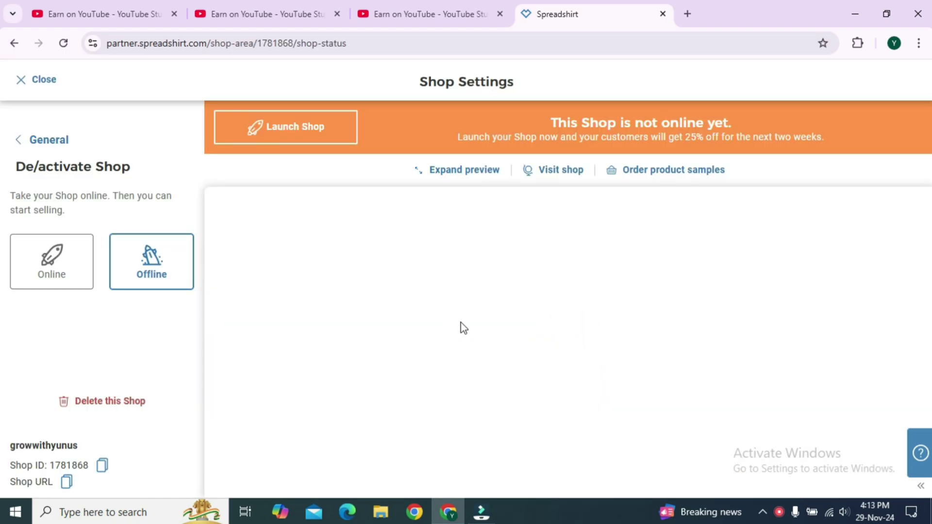
Step: Review the shop preview down to its footer and start launching the shop
{"action": "scroll", "coordinate": [459, 319], "scroll_direction": "down", "scroll_amount": 3}
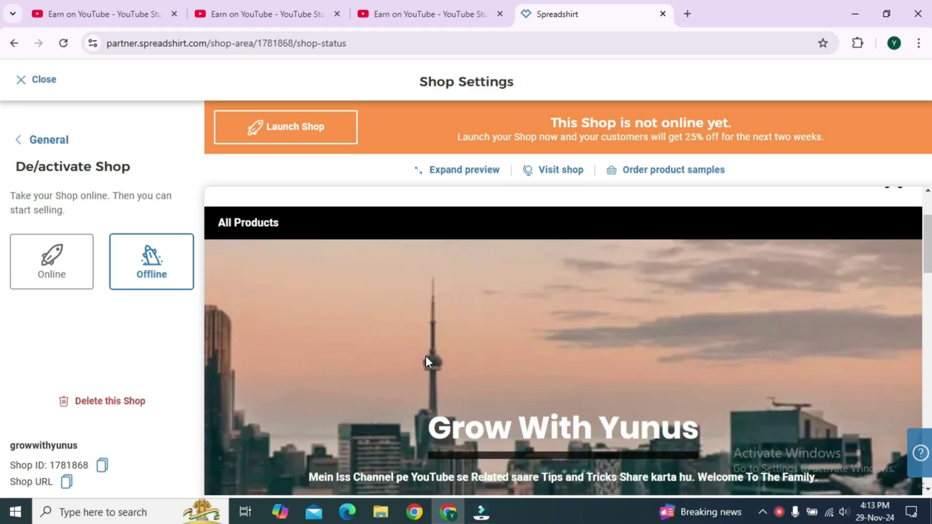
{"action": "scroll", "coordinate": [426, 356], "scroll_direction": "up", "scroll_amount": 3}
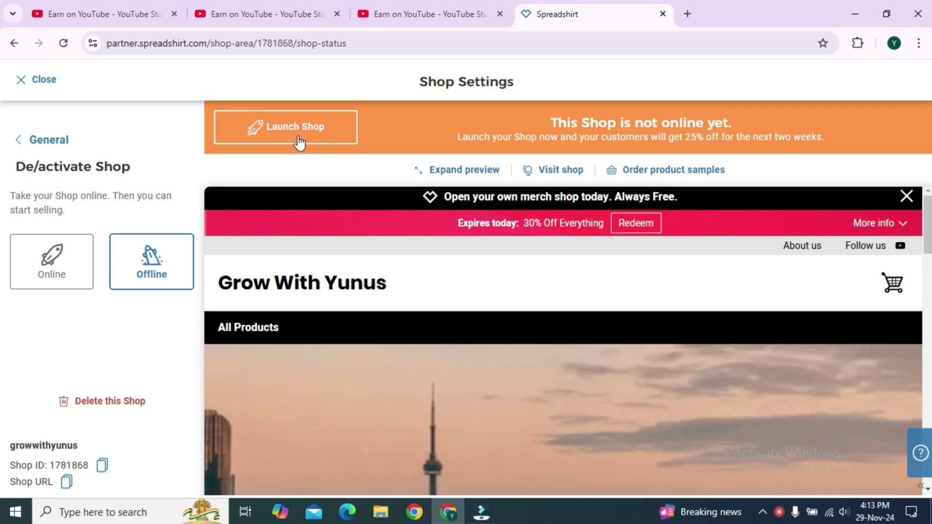
{"action": "scroll", "coordinate": [364, 316], "scroll_direction": "down", "scroll_amount": 5}
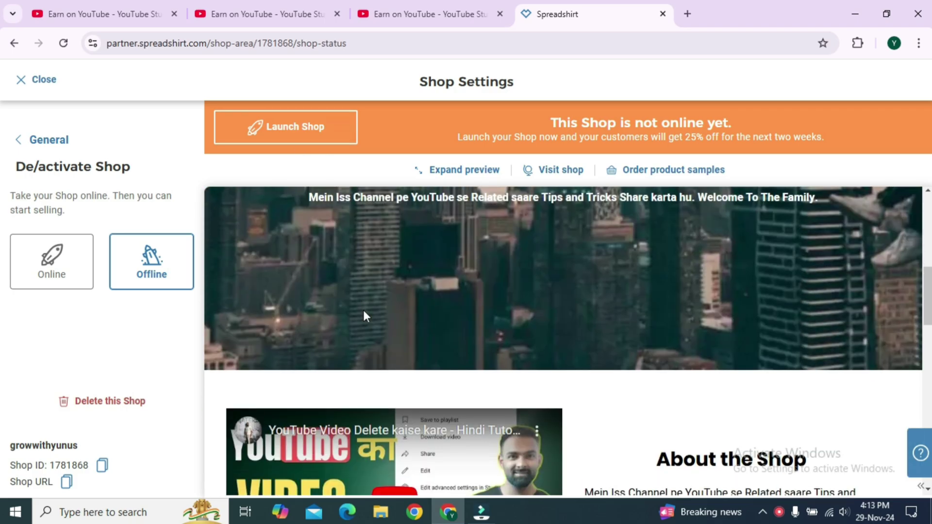
{"action": "scroll", "coordinate": [364, 312], "scroll_direction": "down", "scroll_amount": 10}
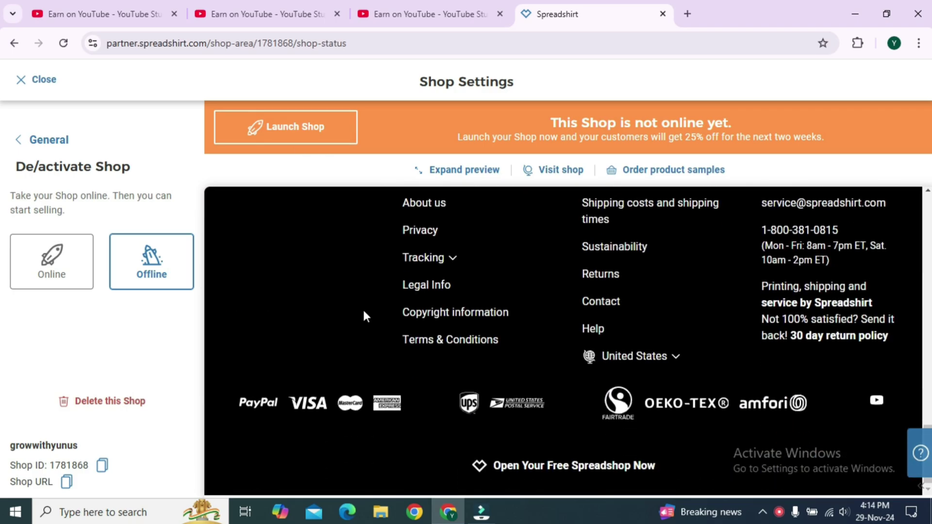
{"action": "scroll", "coordinate": [364, 314], "scroll_direction": "up", "scroll_amount": 15}
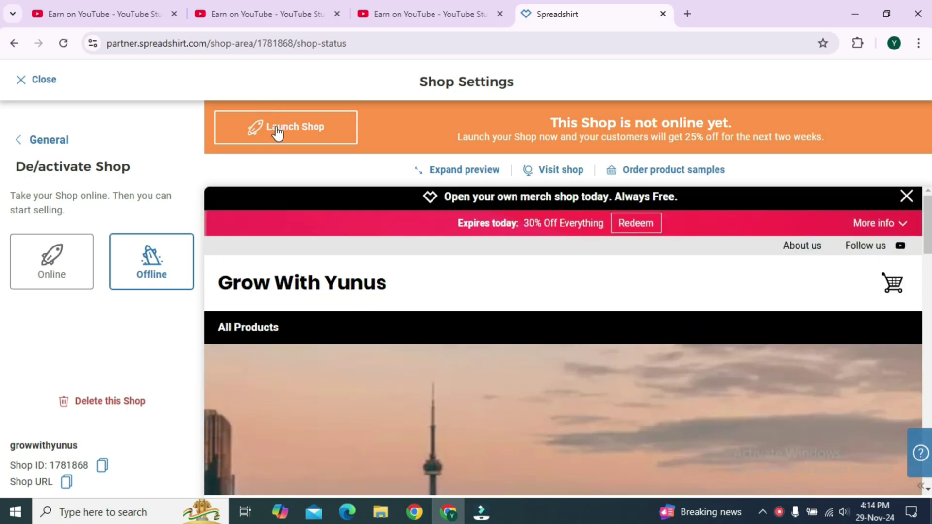
{"action": "left_click", "coordinate": [276, 127]}
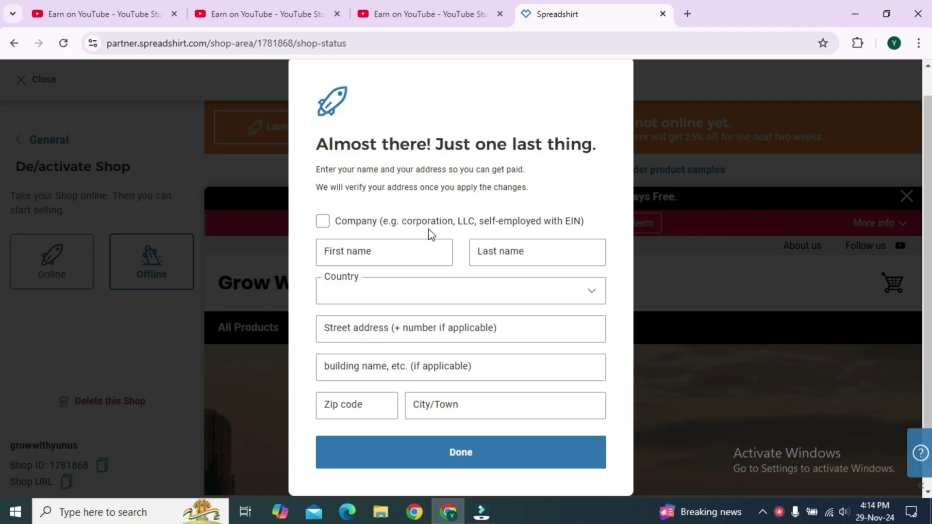
Step: Fill in the payee's first and last name, country and postal address as a non-company, and submit the details to launch the shop
{"action": "left_click", "coordinate": [323, 222]}
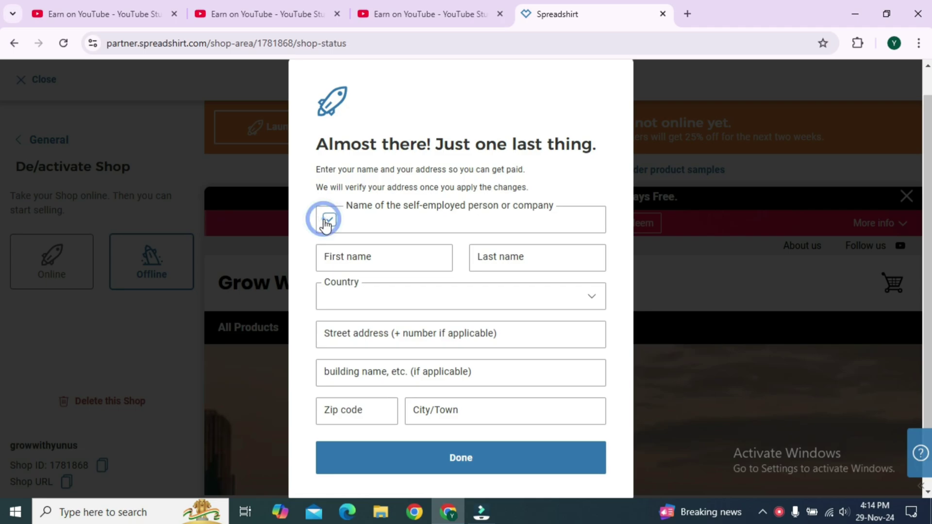
{"action": "left_click", "coordinate": [329, 223]}
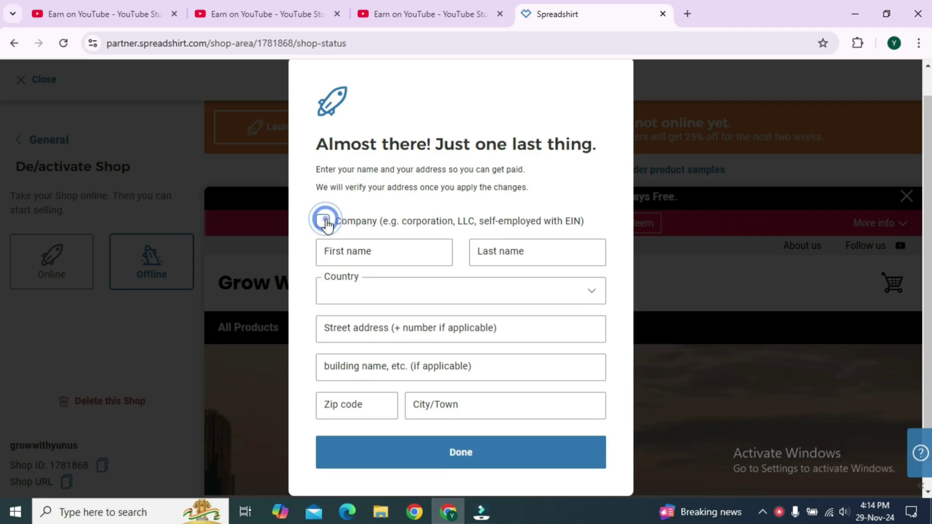
{"action": "left_click", "coordinate": [350, 251]}
{"action": "type", "text": "Mohammed"}
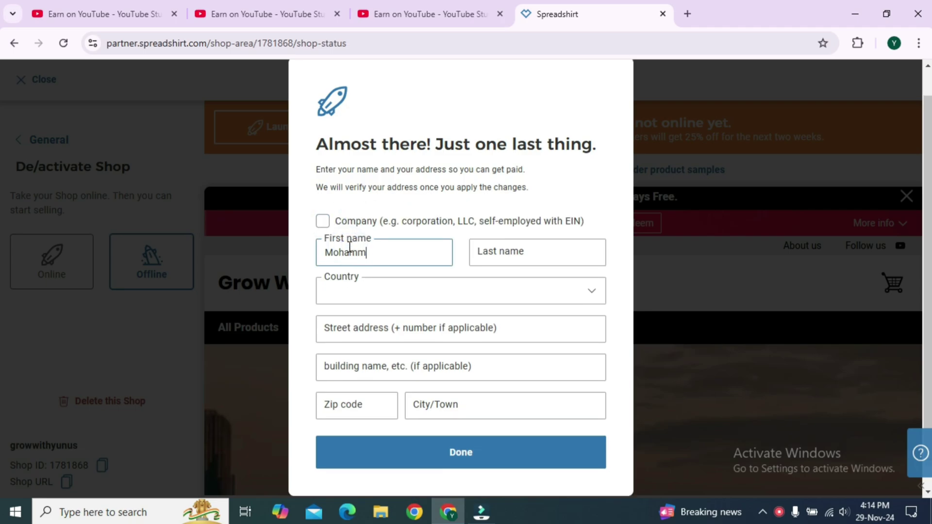
{"action": "left_click", "coordinate": [493, 254]}
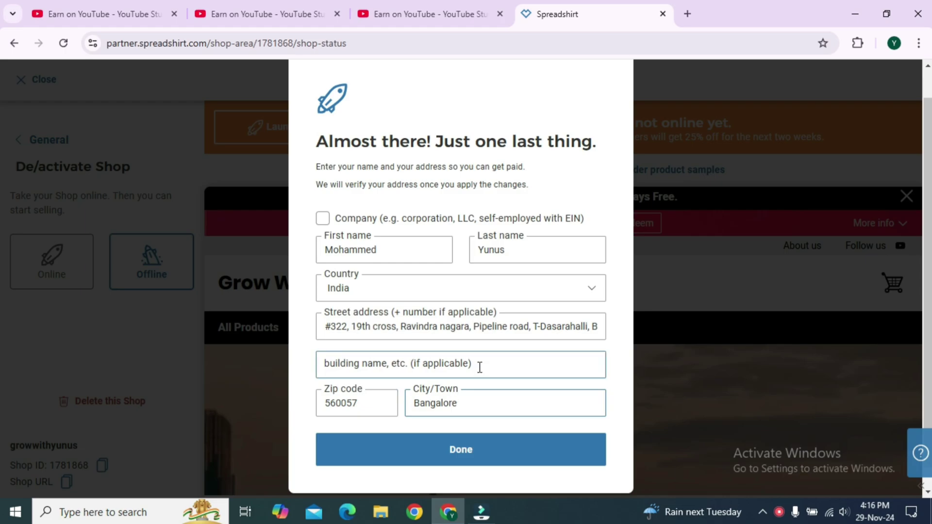
{"action": "left_click", "coordinate": [456, 451]}
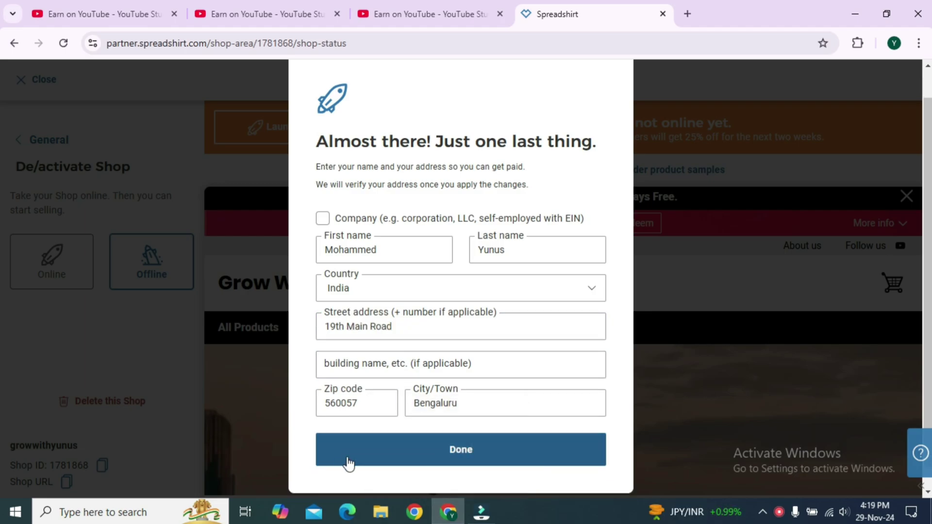
{"action": "left_click", "coordinate": [453, 450]}
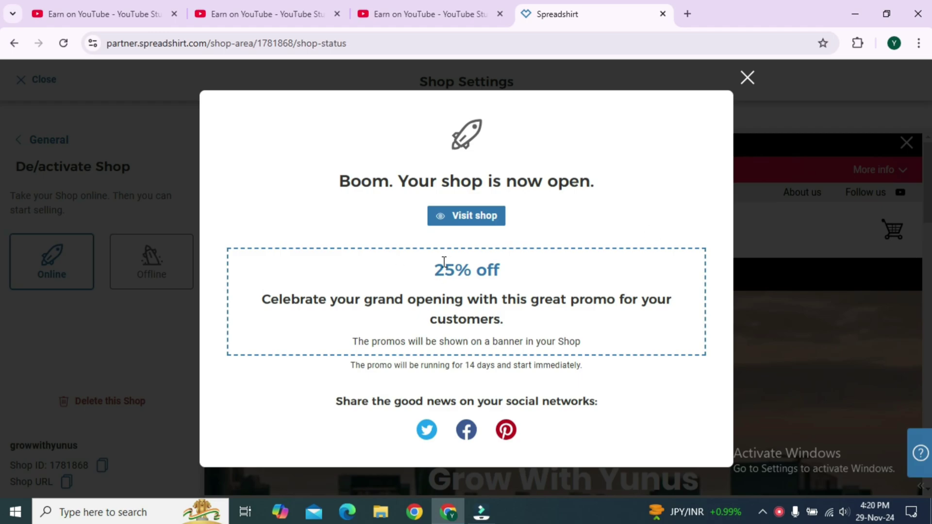
Step: Read the 25% off grand opening promo, dismiss the launch message, and open the "Create products" checklist item
{"action": "left_click_drag", "start_coordinate": [432, 267], "coordinate": [524, 320]}
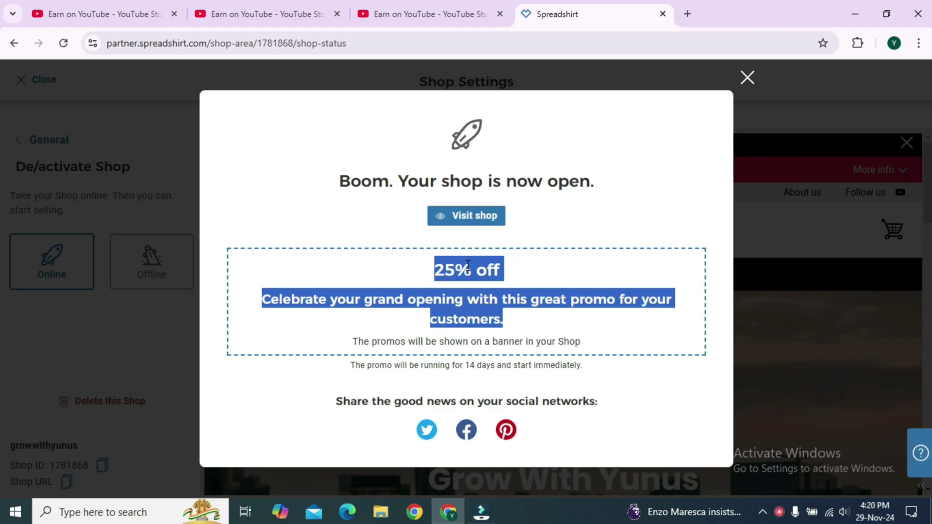
{"action": "left_click", "coordinate": [752, 79]}
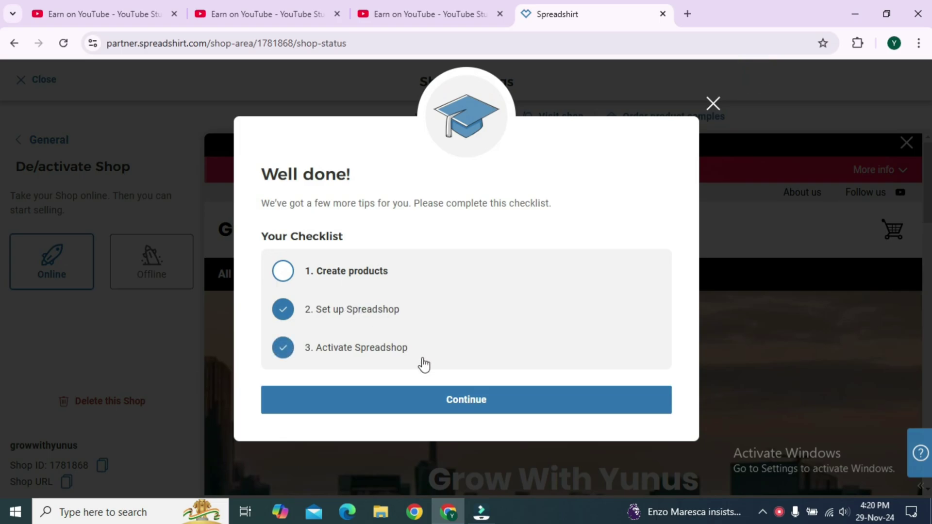
{"action": "left_click", "coordinate": [284, 272]}
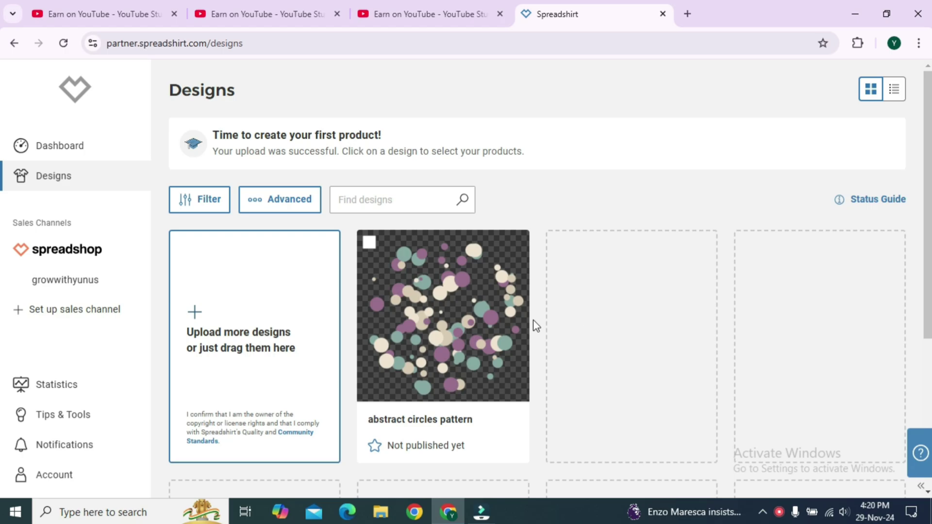
Step: Switch to YouTube Studio and check the product status of the connected Spreadshop store under Manage products
{"action": "key", "text": "ctrl+shift+Tab"}
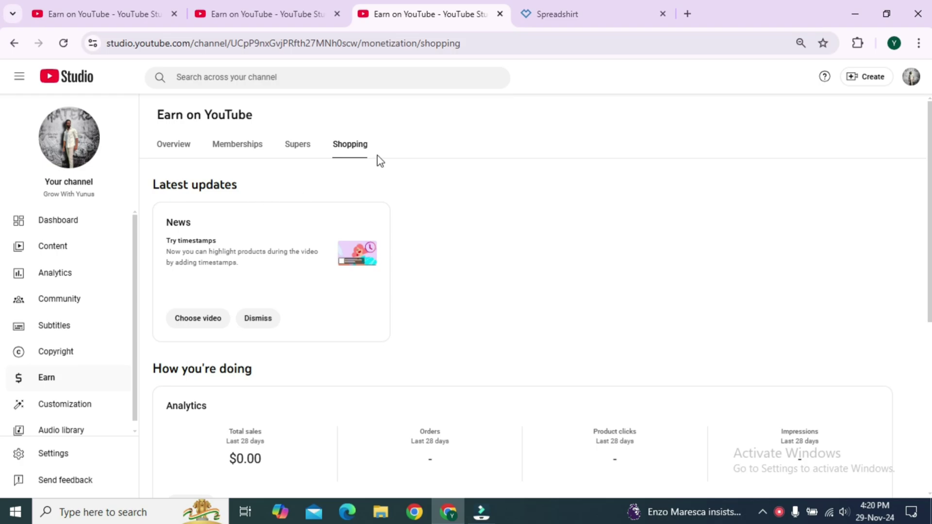
{"action": "scroll", "coordinate": [377, 273], "scroll_direction": "down", "scroll_amount": 3}
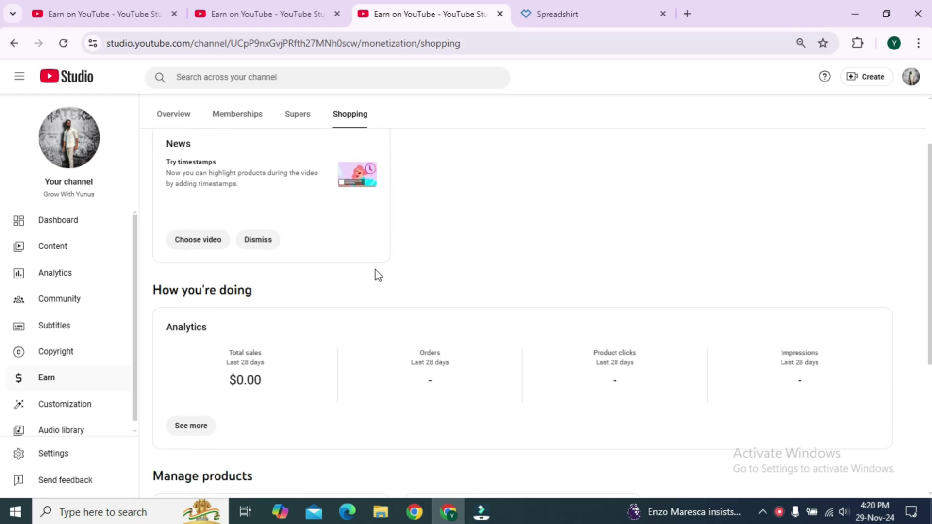
{"action": "scroll", "coordinate": [262, 320], "scroll_direction": "down", "scroll_amount": 3}
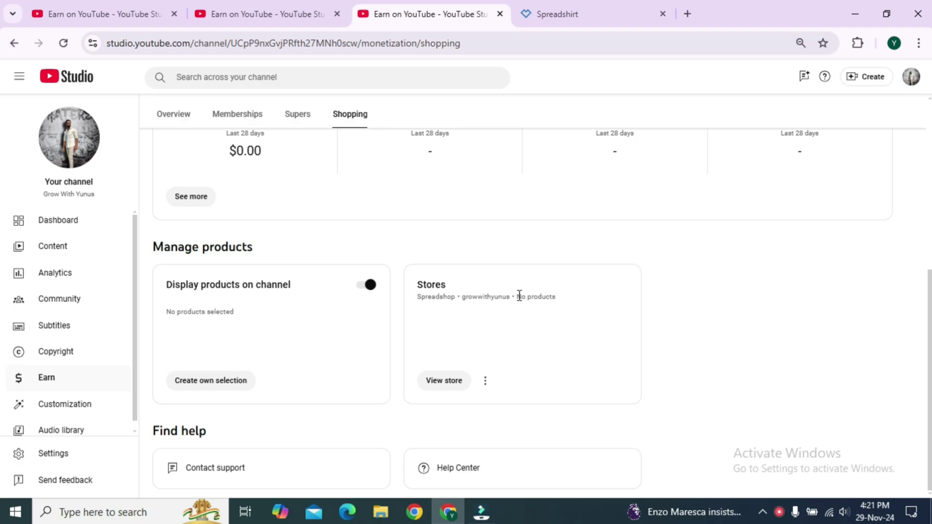
{"action": "left_click_drag", "start_coordinate": [517, 297], "coordinate": [556, 309]}
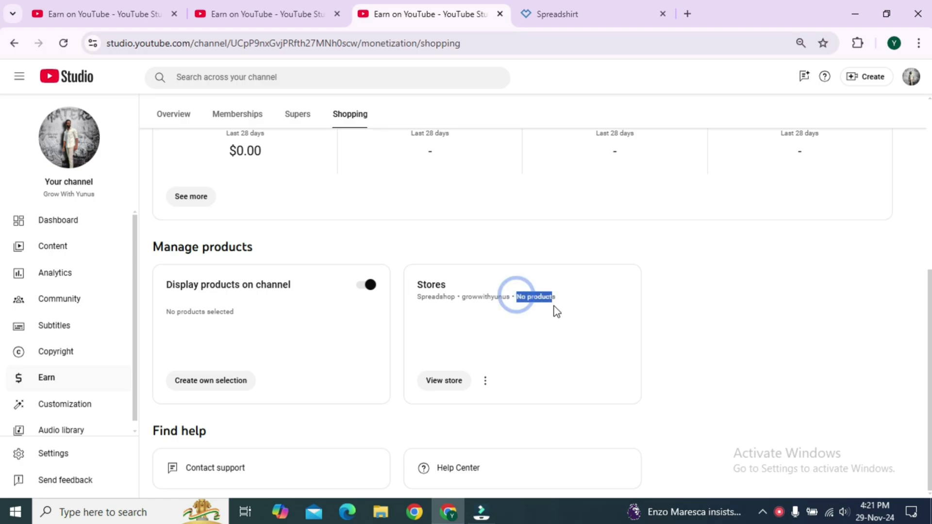
Step: Return to the Spreadshirt Designs page and open the "abstract circles pattern" design to choose its products
{"action": "left_click", "coordinate": [584, 10]}
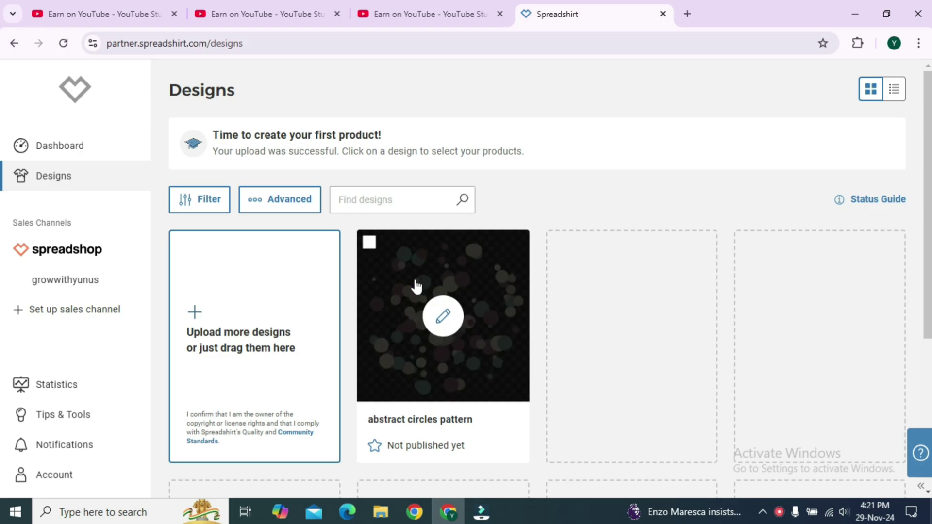
{"action": "scroll", "coordinate": [542, 291], "scroll_direction": "down", "scroll_amount": 4}
{"action": "scroll", "coordinate": [542, 291], "scroll_direction": "up", "scroll_amount": 4}
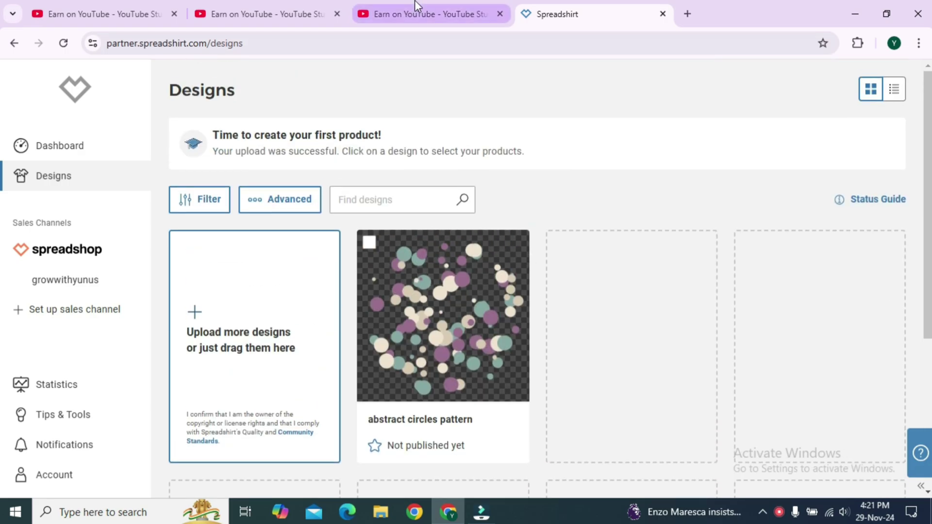
{"action": "mouse_move", "coordinate": [406, 358]}
{"action": "left_click", "coordinate": [454, 319]}
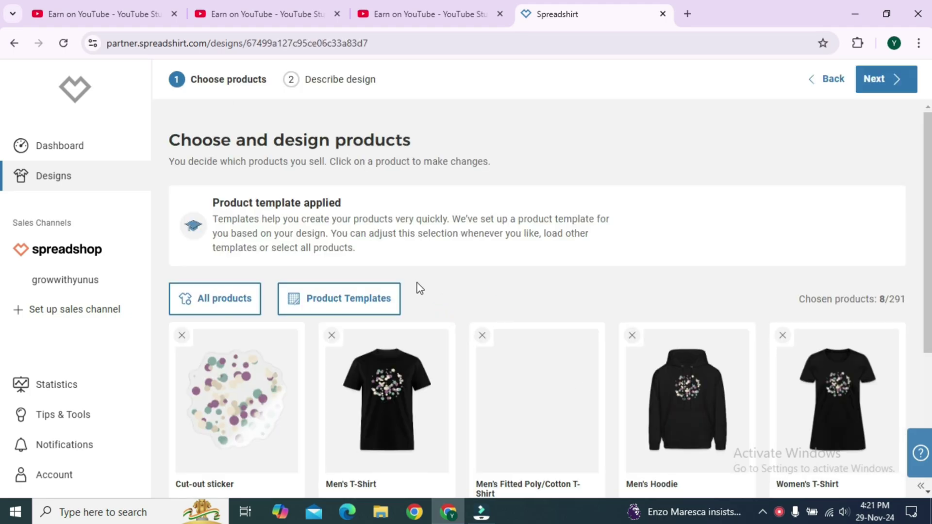
Step: Look over the chosen products, open the Men's T-Shirt for editing, and set its design size to 75% (9.88 in x 9.88 in)
{"action": "scroll", "coordinate": [417, 286], "scroll_direction": "down", "scroll_amount": 1}
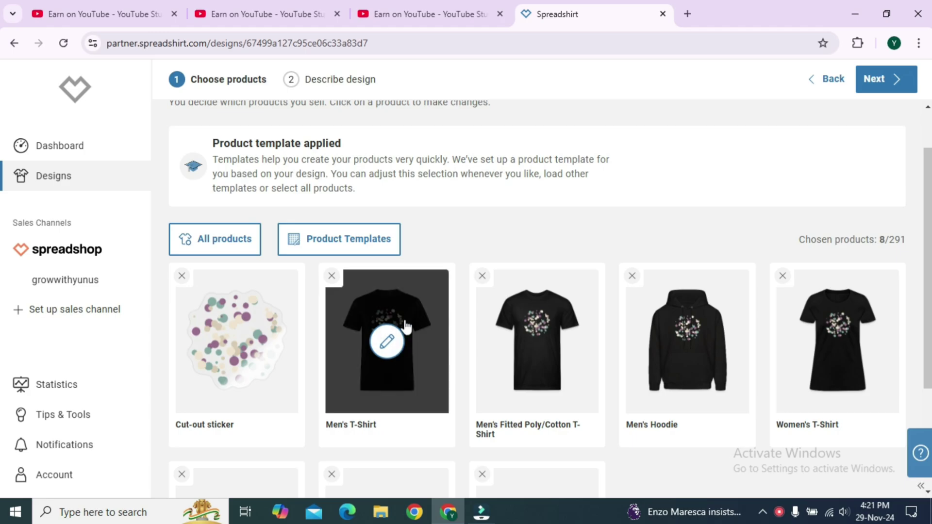
{"action": "scroll", "coordinate": [642, 150], "scroll_direction": "down", "scroll_amount": 3}
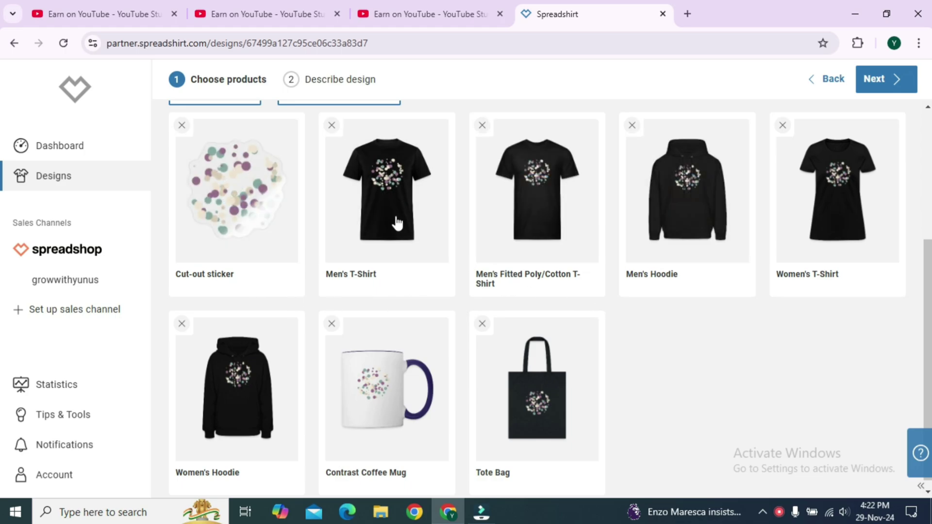
{"action": "scroll", "coordinate": [384, 208], "scroll_direction": "up", "scroll_amount": 1}
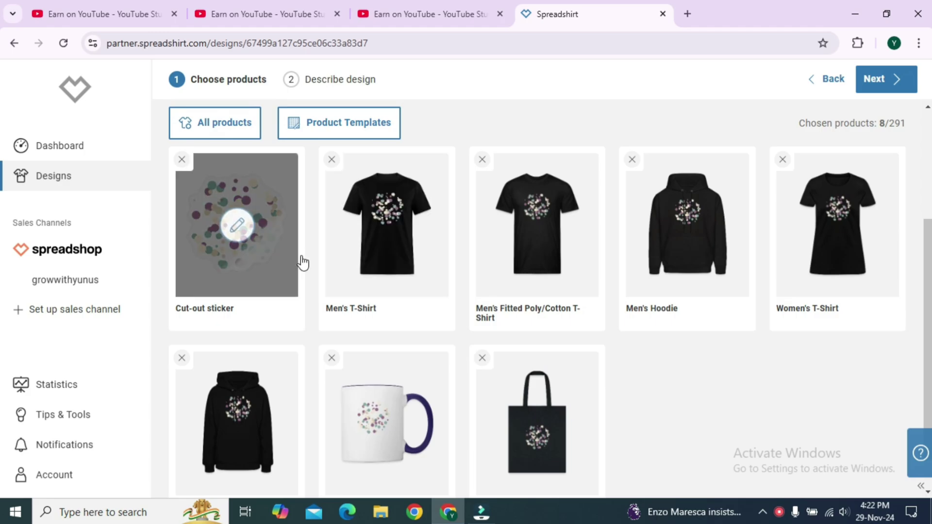
{"action": "left_click", "coordinate": [355, 225]}
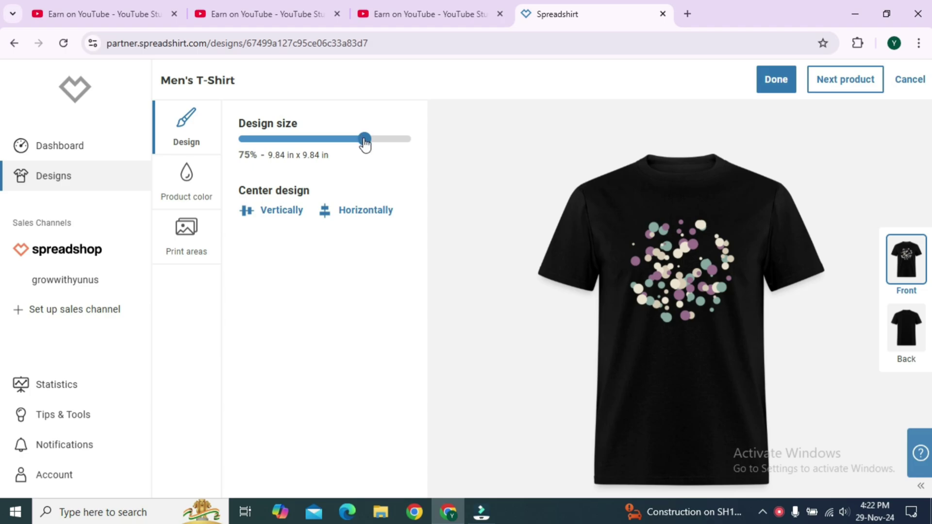
{"action": "mouse_move", "coordinate": [362, 144]}
{"action": "left_mouse_down"}
{"action": "mouse_move", "coordinate": [305, 156]}
{"action": "mouse_move", "coordinate": [343, 166]}
{"action": "mouse_move", "coordinate": [368, 164]}
{"action": "mouse_move", "coordinate": [366, 155]}
{"action": "left_mouse_up"}
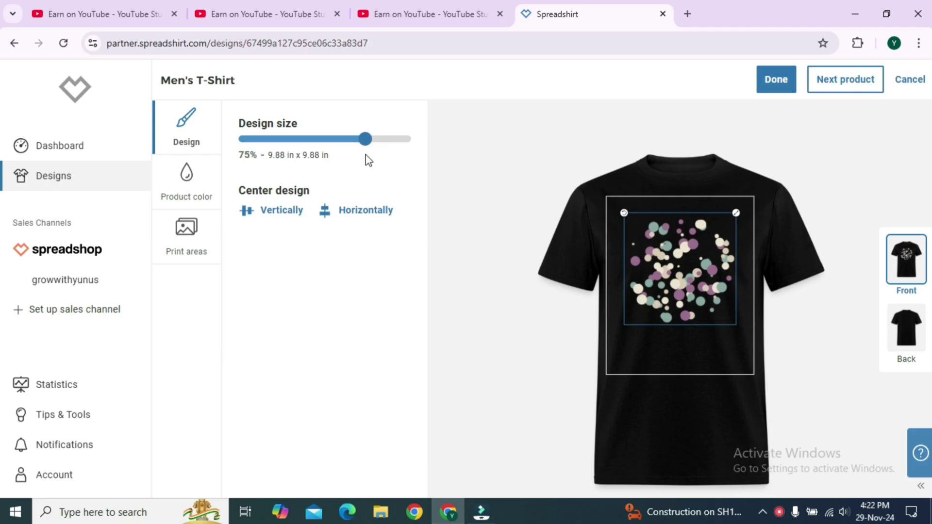
Step: Inspect the Men's T-Shirt's back view and its front and back print areas, and finish editing the shirt
{"action": "left_click", "coordinate": [908, 332]}
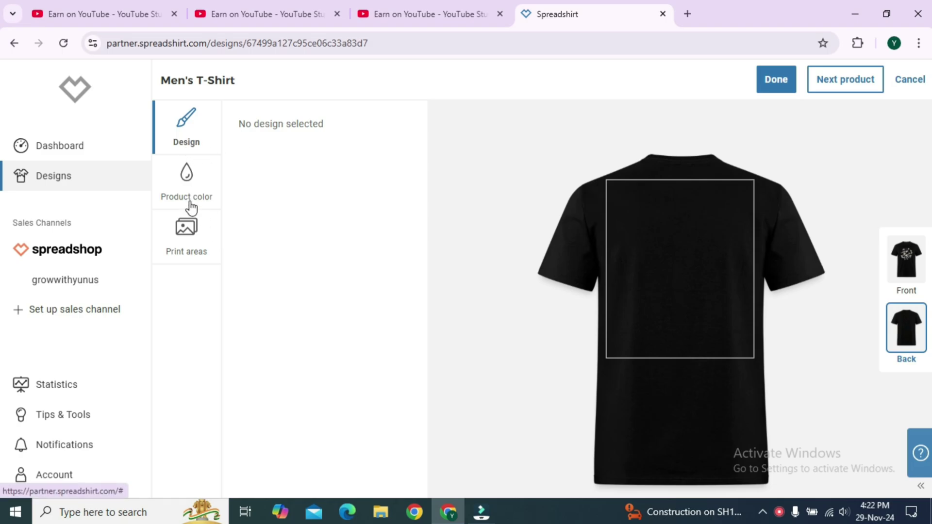
{"action": "left_click", "coordinate": [190, 247]}
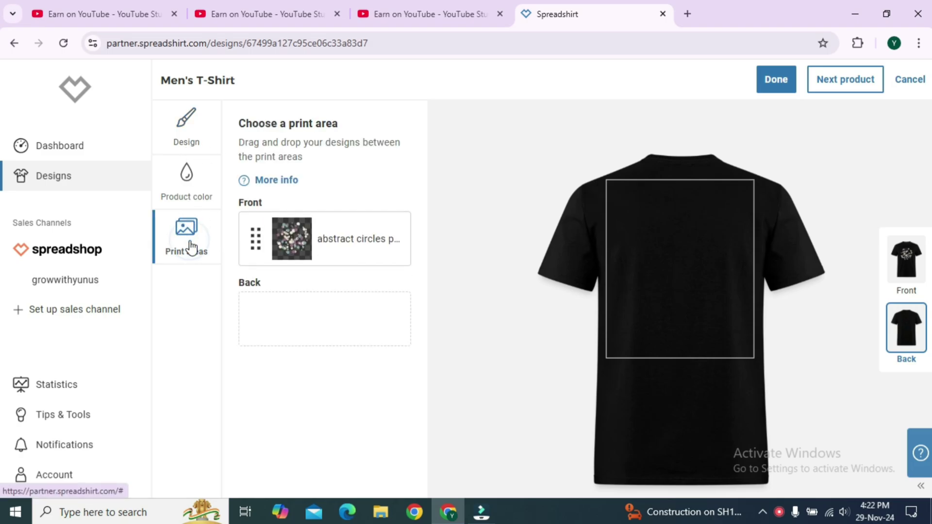
{"action": "left_click", "coordinate": [300, 230]}
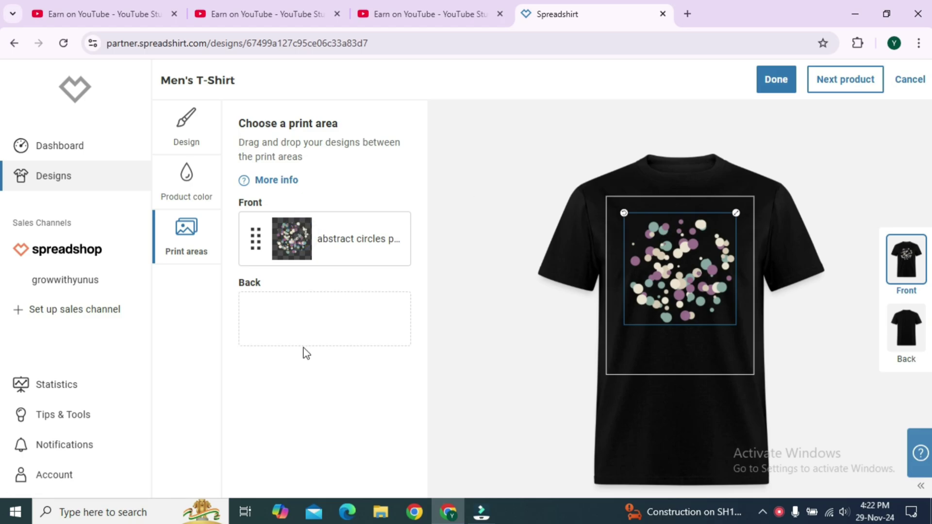
{"action": "left_click", "coordinate": [289, 310]}
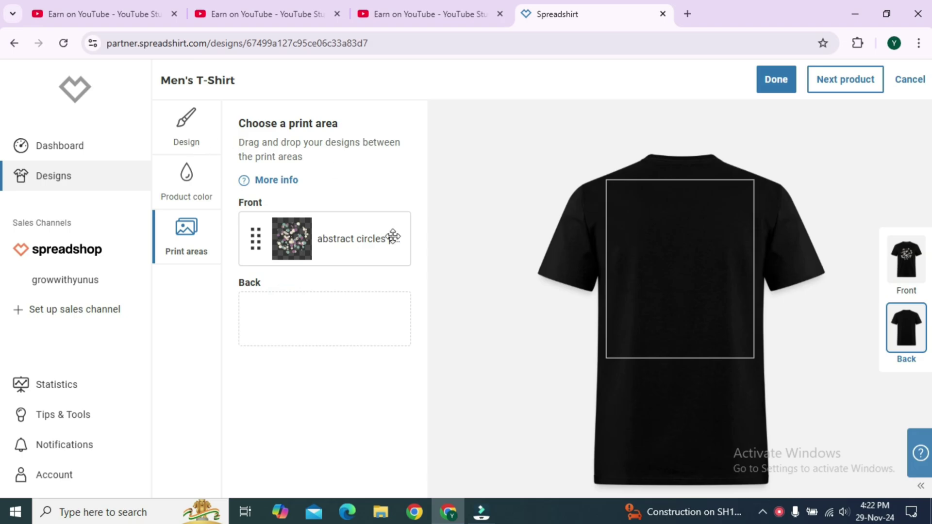
{"action": "left_click", "coordinate": [314, 380]}
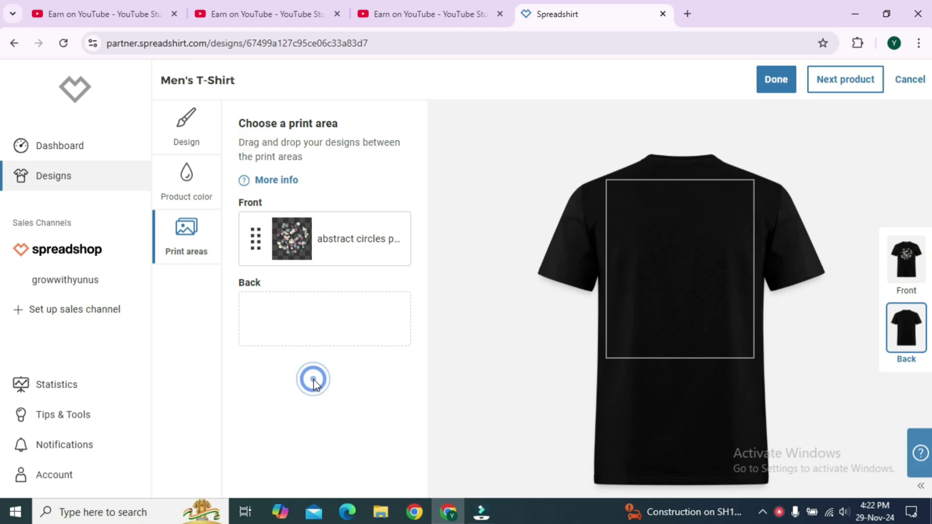
{"action": "left_click", "coordinate": [778, 85]}
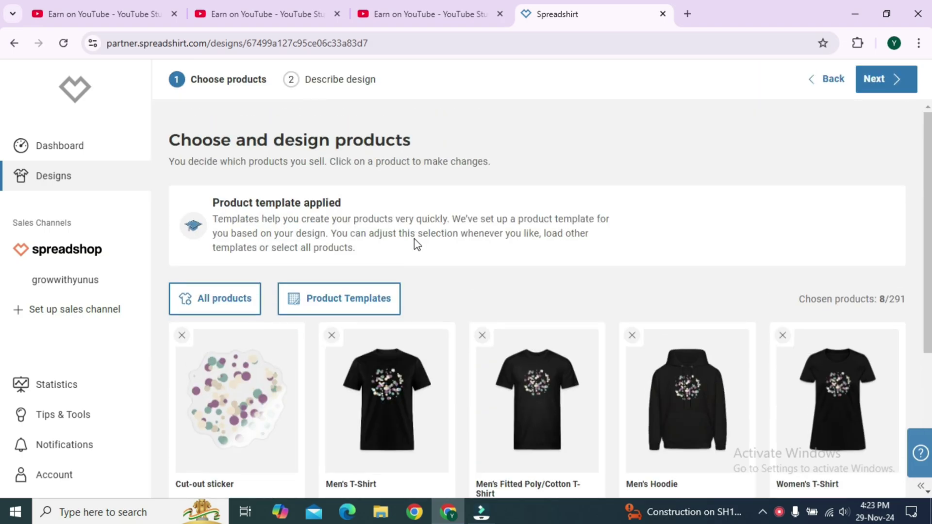
Step: Open the Men's Hoodie, step through the Women's T-Shirt and the following product, and return to the chosen products
{"action": "scroll", "coordinate": [645, 402], "scroll_direction": "down", "scroll_amount": 3}
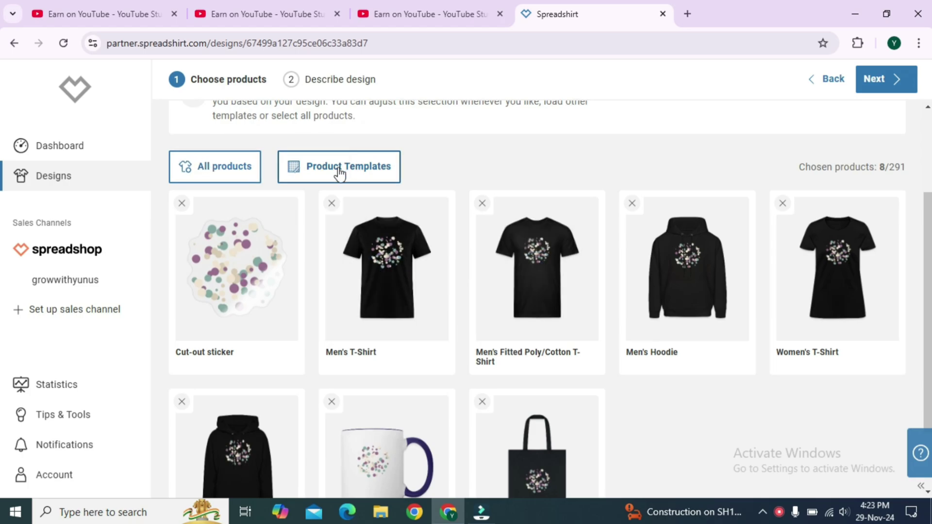
{"action": "scroll", "coordinate": [262, 129], "scroll_direction": "up", "scroll_amount": 3}
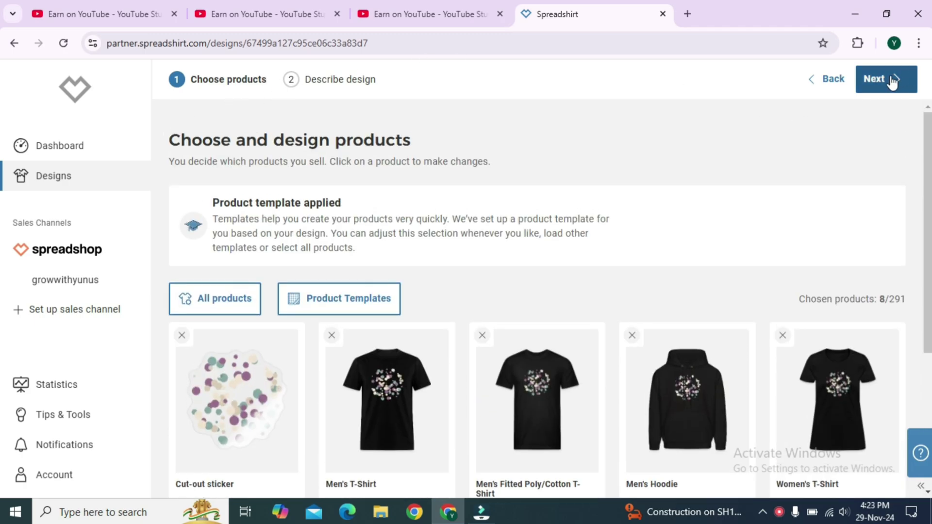
{"action": "left_click", "coordinate": [687, 398]}
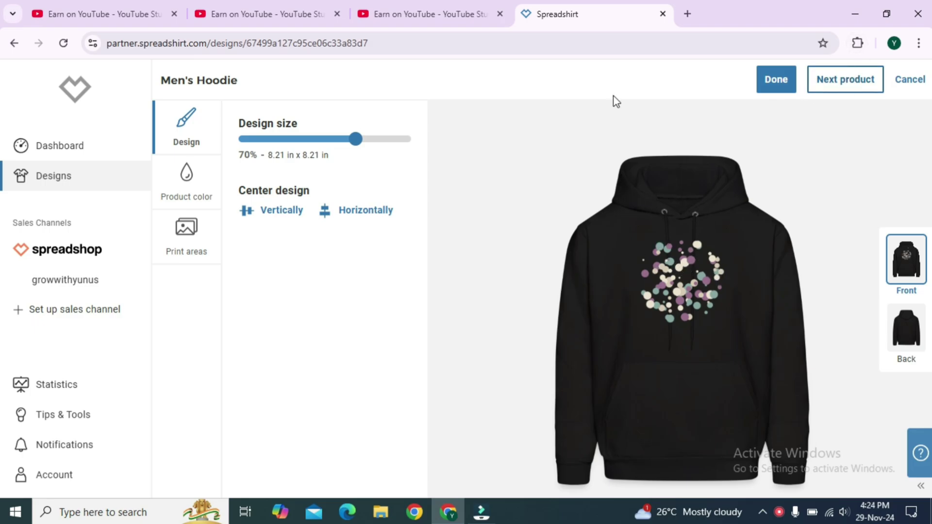
{"action": "left_click", "coordinate": [849, 80]}
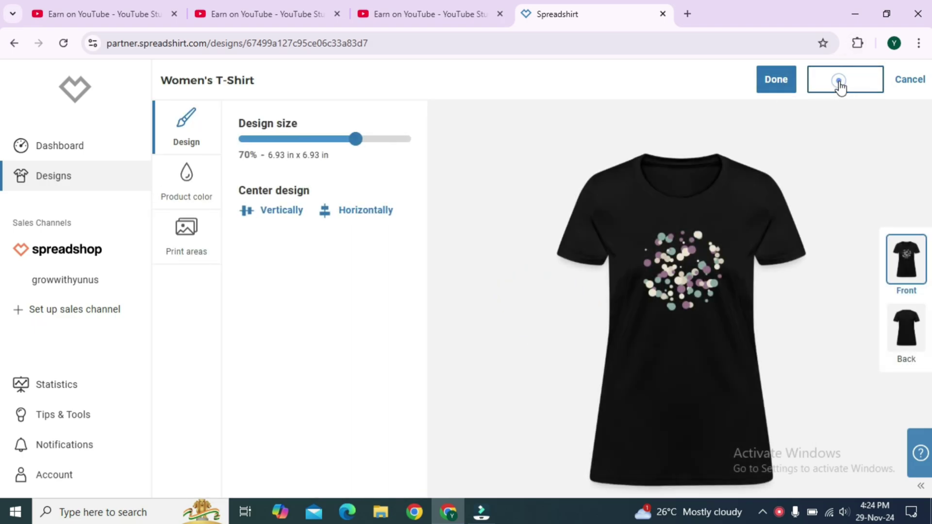
{"action": "left_click", "coordinate": [841, 80]}
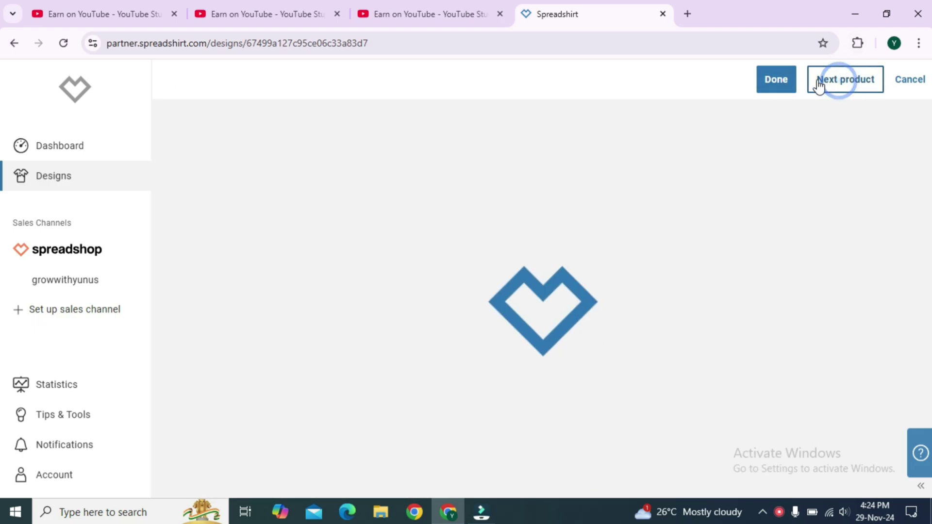
{"action": "left_click", "coordinate": [782, 86]}
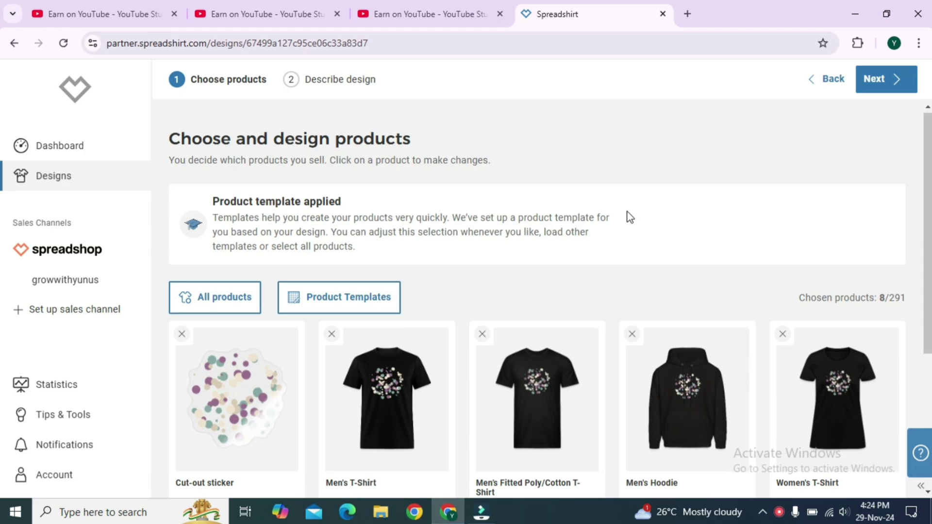
Step: Review all chosen products down to the Contrast Coffee Mug and Tote Bag
{"action": "scroll", "coordinate": [497, 279], "scroll_direction": "down", "scroll_amount": 1}
{"action": "scroll", "coordinate": [455, 328], "scroll_direction": "down", "scroll_amount": 1}
{"action": "scroll", "coordinate": [454, 324], "scroll_direction": "down", "scroll_amount": 2}
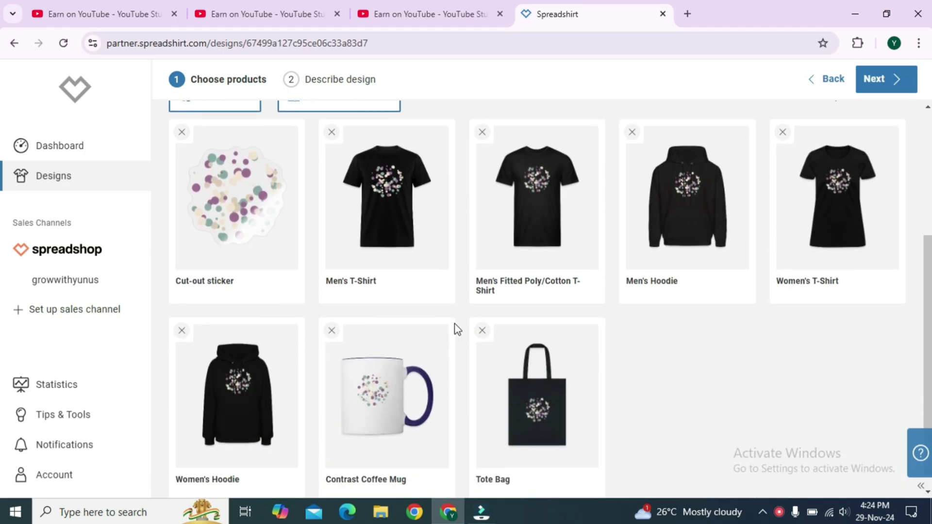
{"action": "mouse_move", "coordinate": [500, 388]}
{"action": "scroll", "coordinate": [497, 388], "scroll_direction": "up", "scroll_amount": 5}
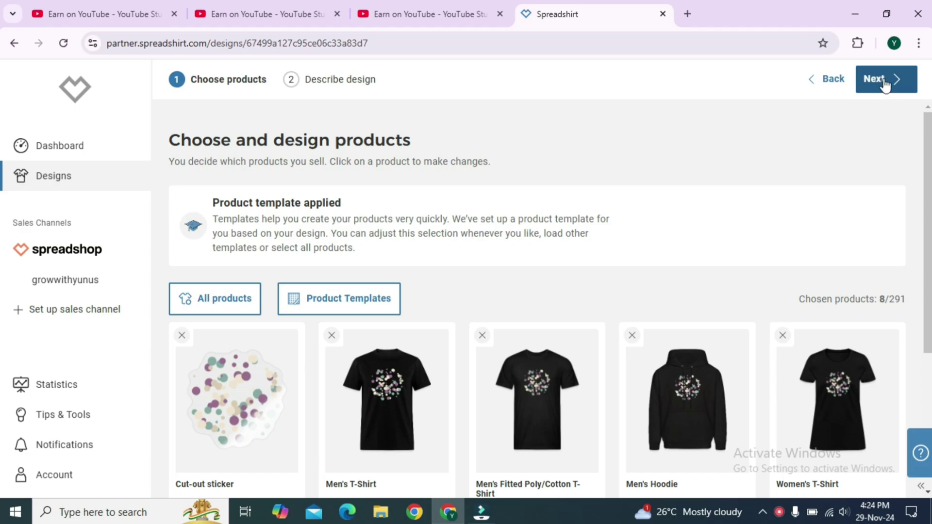
Step: Look through the chosen products again, from the cut-out sticker down to the tote bag
{"action": "left_click", "coordinate": [887, 90]}
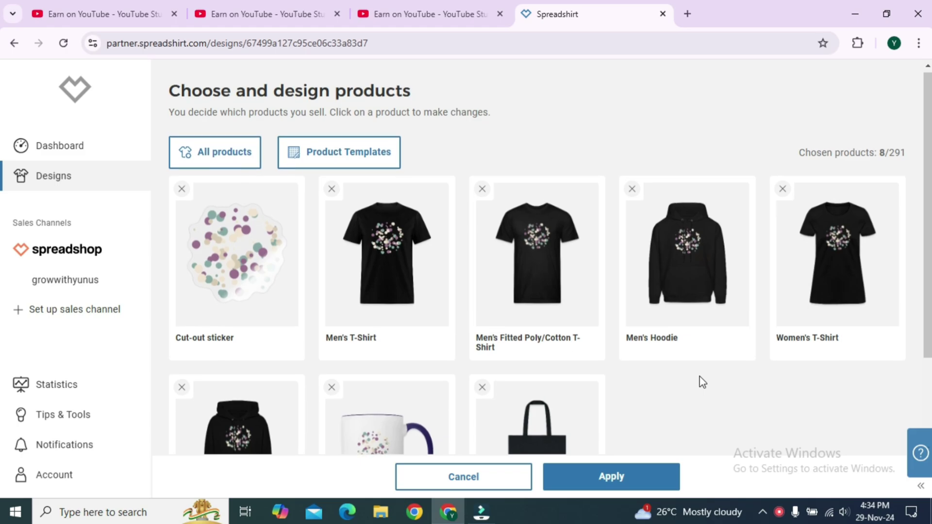
{"action": "scroll", "coordinate": [700, 376], "scroll_direction": "down", "scroll_amount": 3}
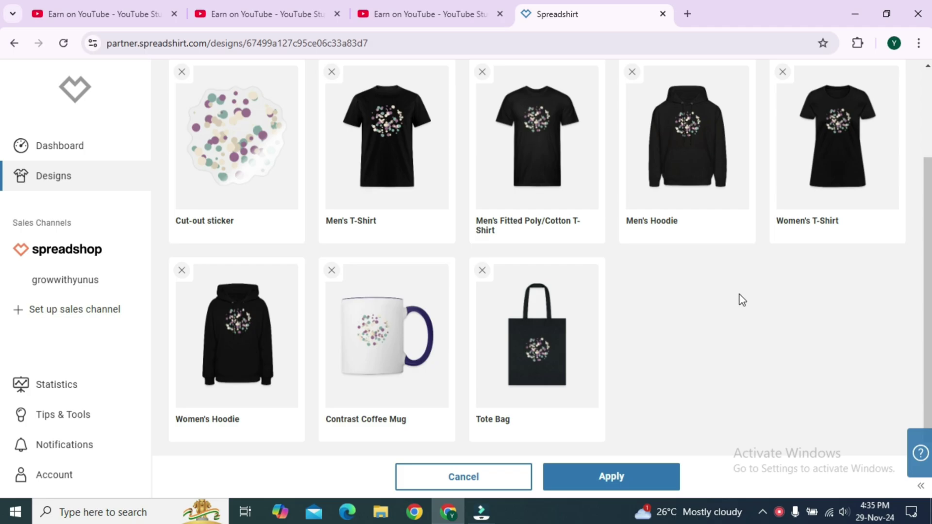
{"action": "scroll", "coordinate": [738, 310], "scroll_direction": "up", "scroll_amount": 2}
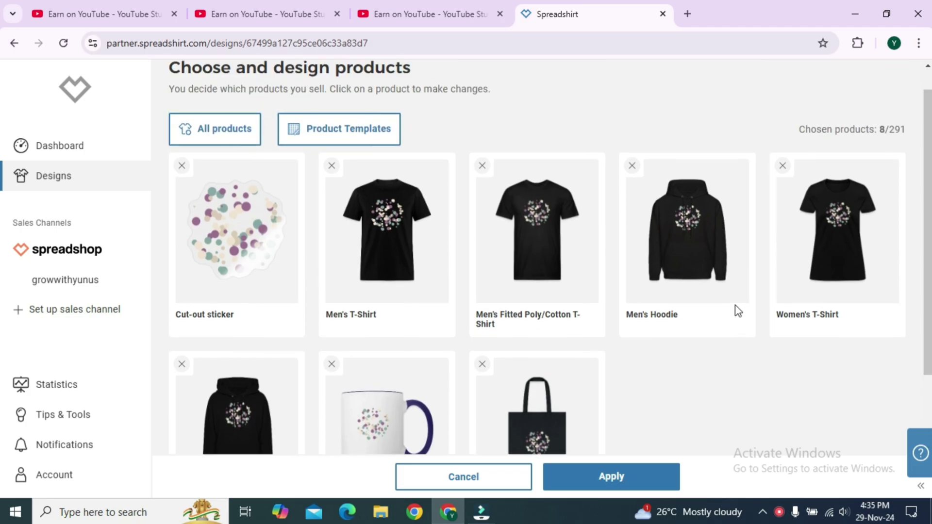
Step: Try adding the Men's Ringer T-Shirt from the full product catalogue, remove it again, and browse the other T-shirts
{"action": "left_click", "coordinate": [236, 130]}
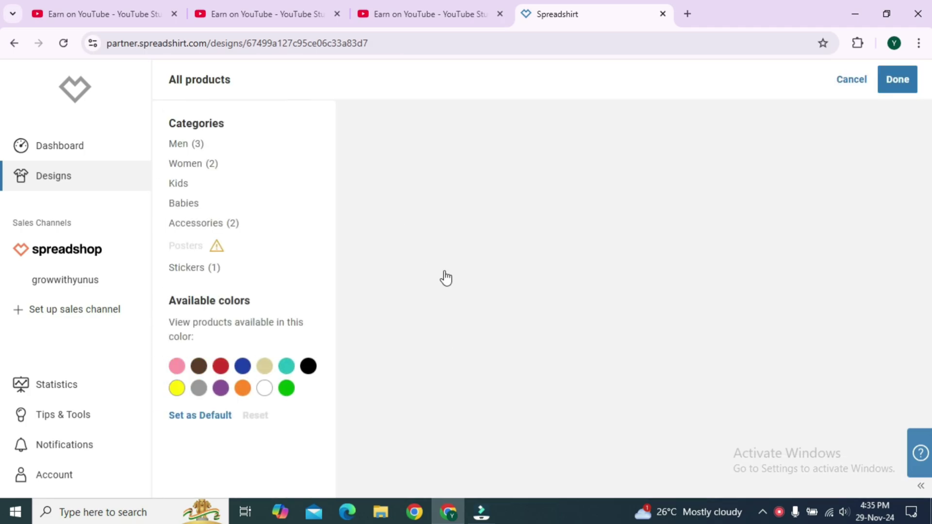
{"action": "scroll", "coordinate": [444, 277], "scroll_direction": "down", "scroll_amount": 5}
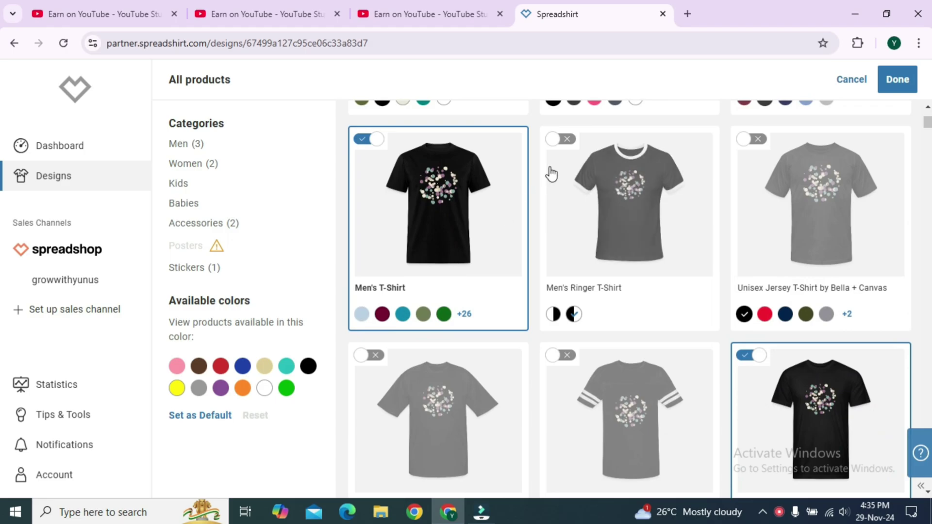
{"action": "left_click", "coordinate": [558, 142]}
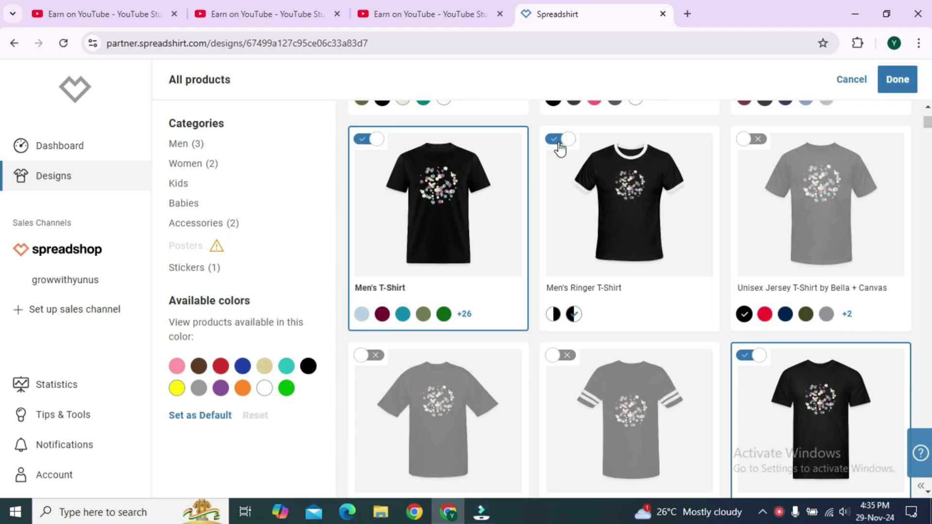
{"action": "left_click", "coordinate": [559, 141]}
{"action": "scroll", "coordinate": [554, 283], "scroll_direction": "down", "scroll_amount": 10}
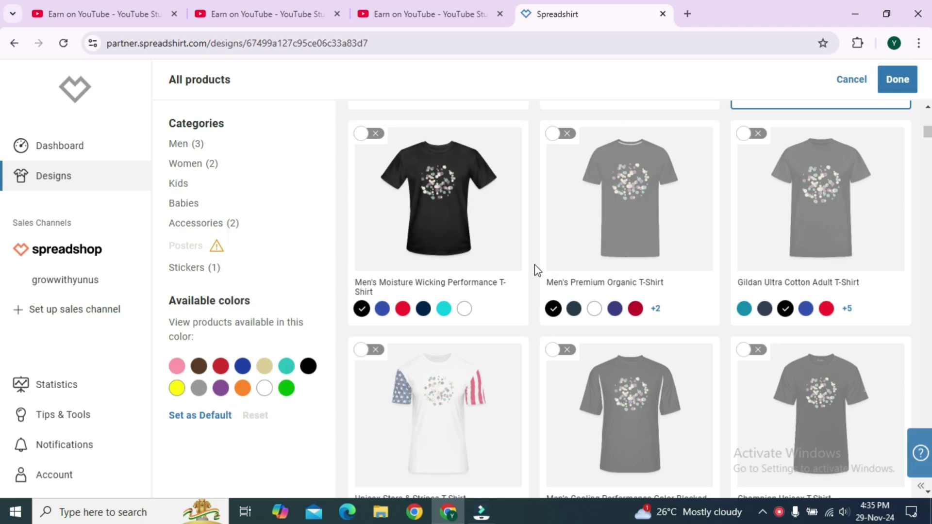
Step: Finish the catalogue selection, check the chosen products, and apply them to the design
{"action": "left_click", "coordinate": [899, 78]}
{"action": "scroll", "coordinate": [467, 272], "scroll_direction": "down", "scroll_amount": 3}
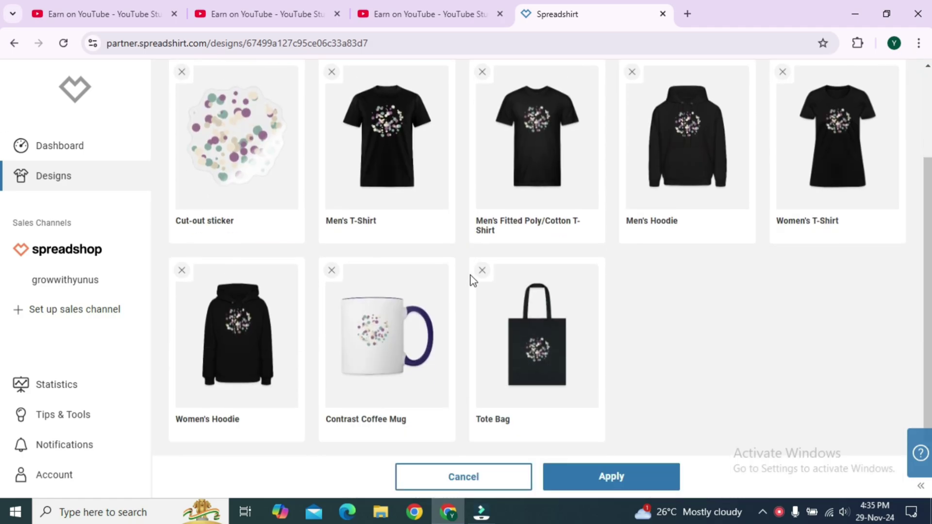
{"action": "left_click", "coordinate": [604, 478]}
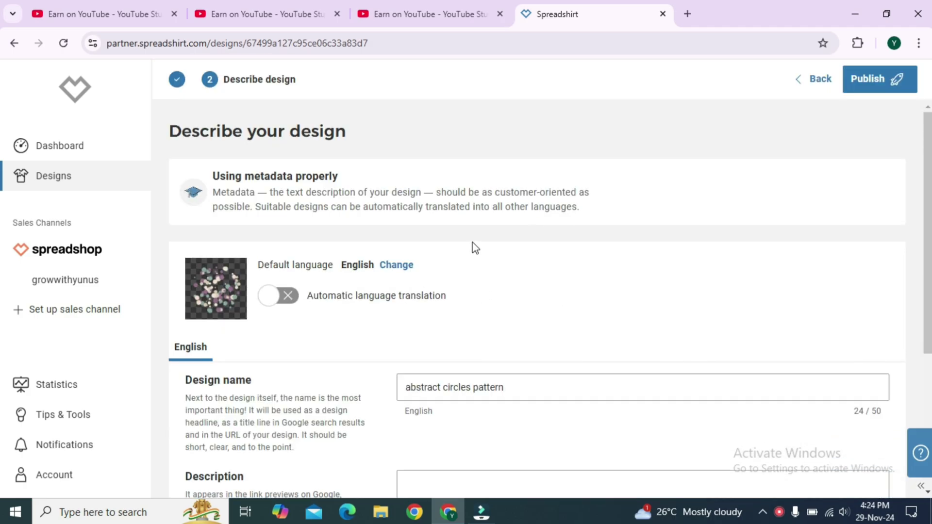
Step: Review the design's name, description, tags and tag suggestions in the design description form
{"action": "scroll", "coordinate": [474, 248], "scroll_direction": "down", "scroll_amount": 2}
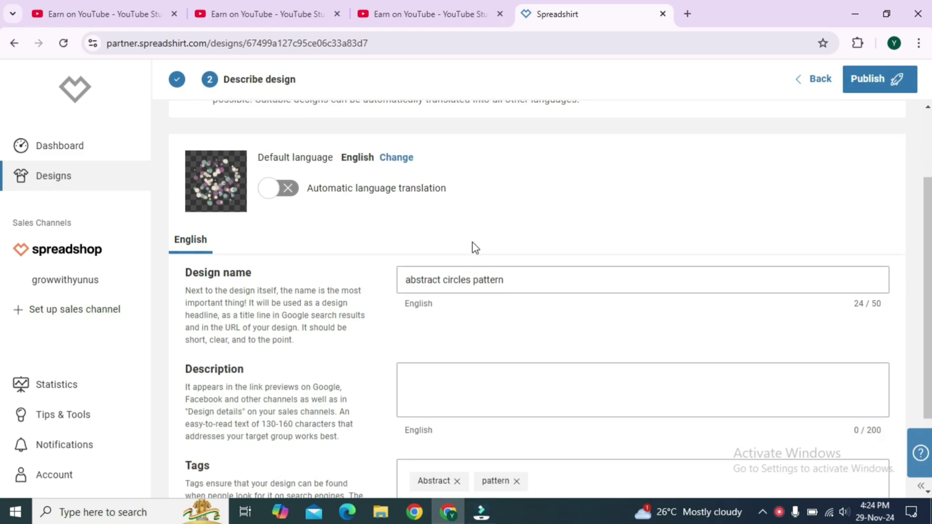
{"action": "left_click", "coordinate": [468, 281]}
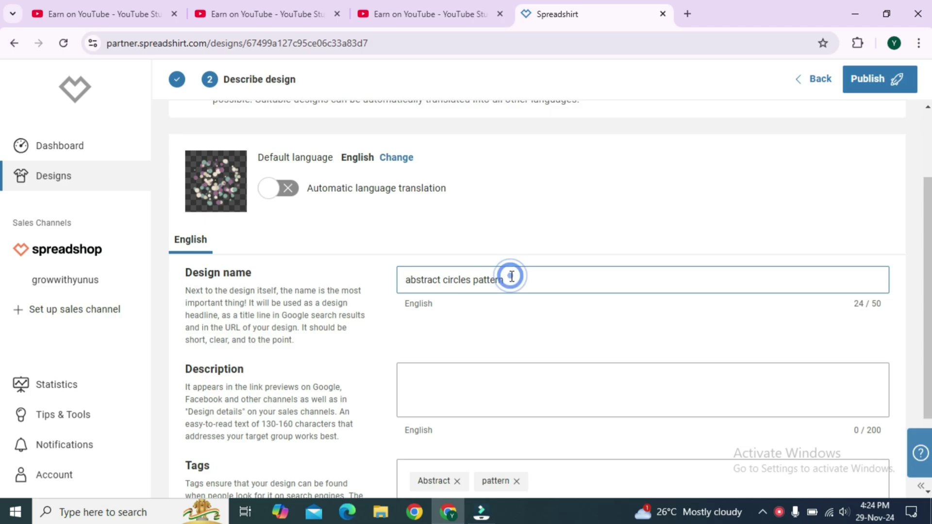
{"action": "mouse_move", "coordinate": [202, 168]}
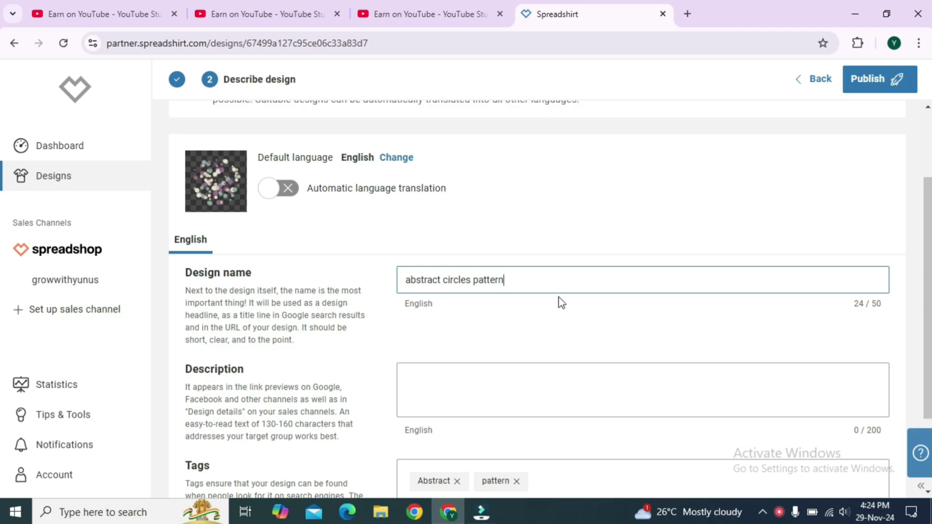
{"action": "scroll", "coordinate": [424, 370], "scroll_direction": "down", "scroll_amount": 2}
{"action": "left_click", "coordinate": [468, 290]}
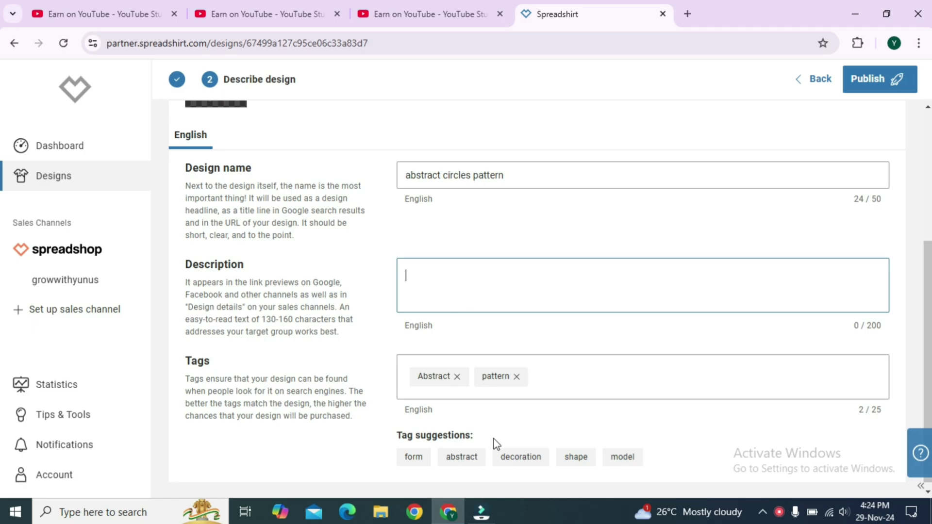
{"action": "scroll", "coordinate": [474, 392], "scroll_direction": "down", "scroll_amount": 1}
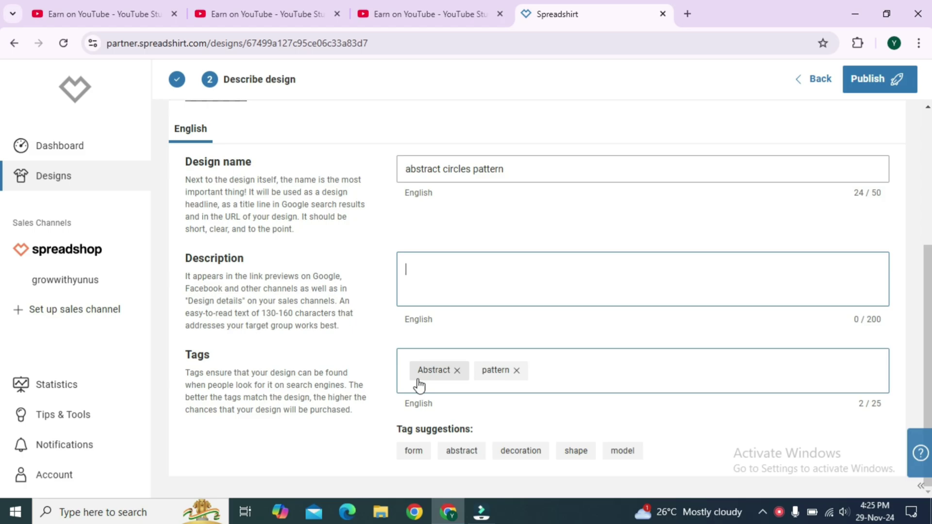
Step: Add the shop name and the creator's first name as two tags for the design
{"action": "left_click", "coordinate": [552, 374]}
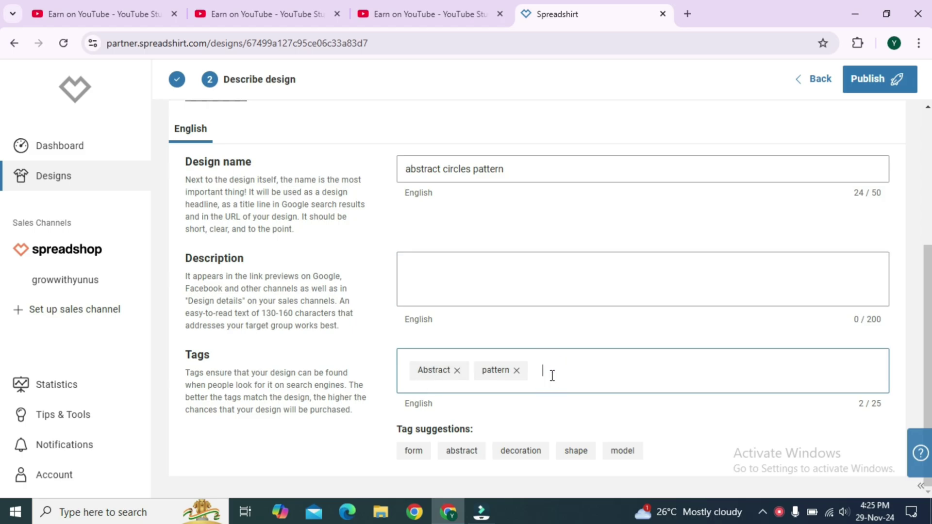
{"action": "type", "text": "growwith"}
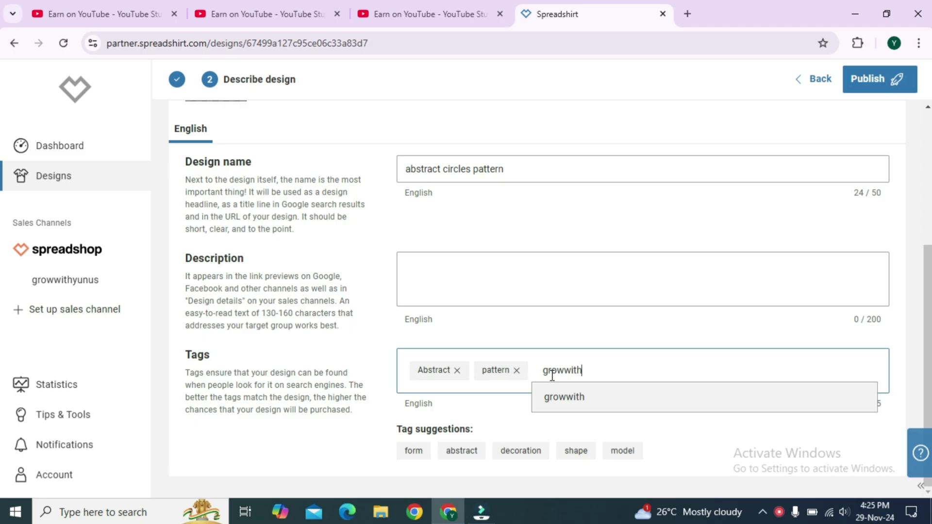
{"action": "type", "text": "yunus"}
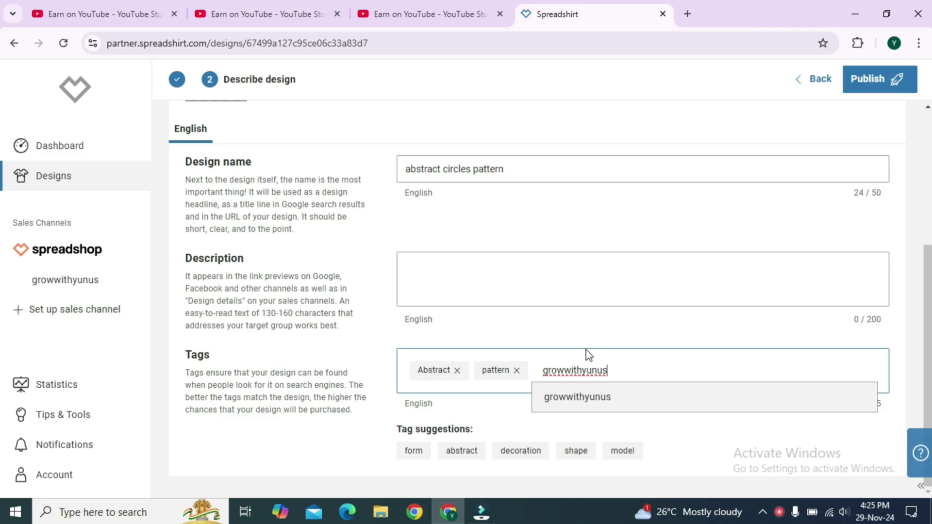
{"action": "left_click", "coordinate": [644, 334]}
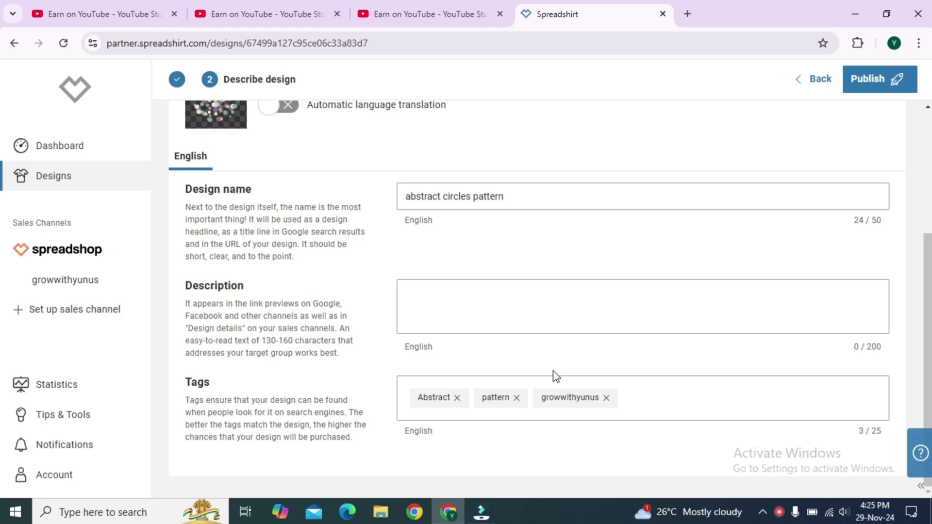
{"action": "left_click", "coordinate": [634, 398]}
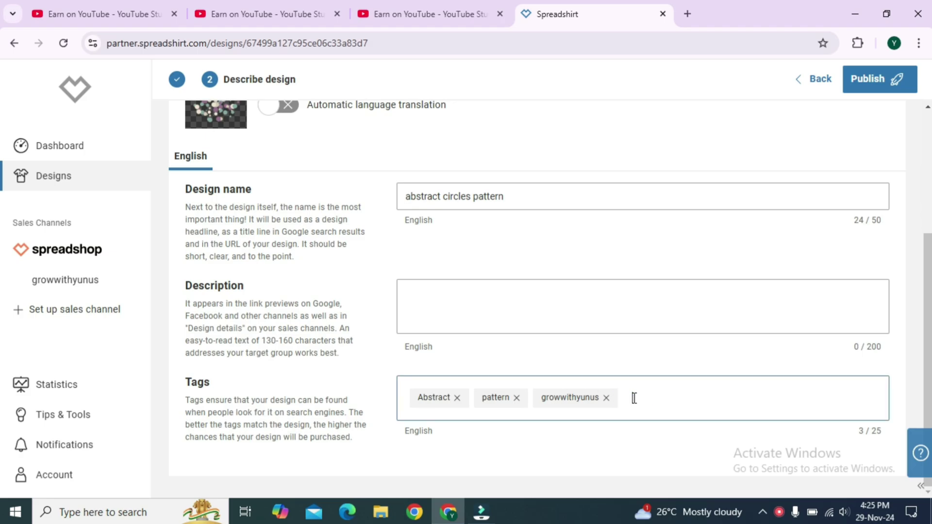
{"action": "type", "text": "yunus"}
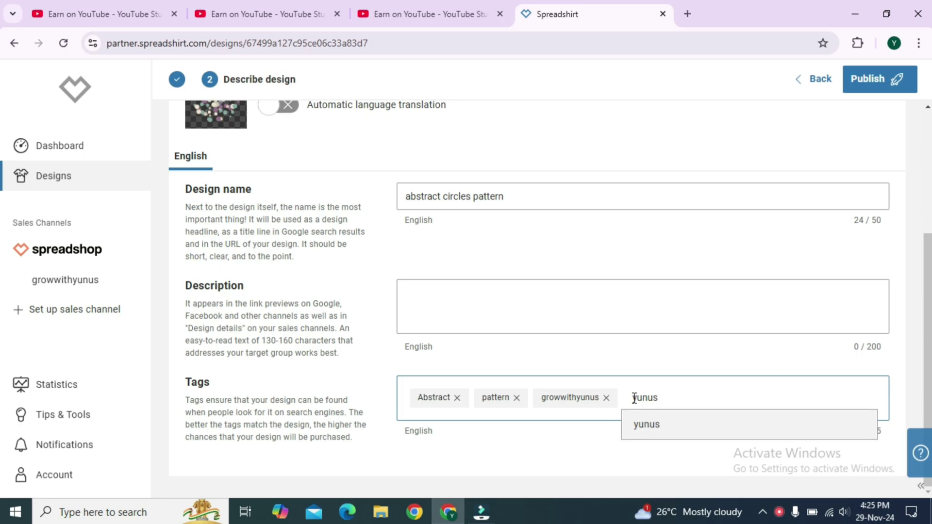
{"action": "left_click", "coordinate": [696, 432]}
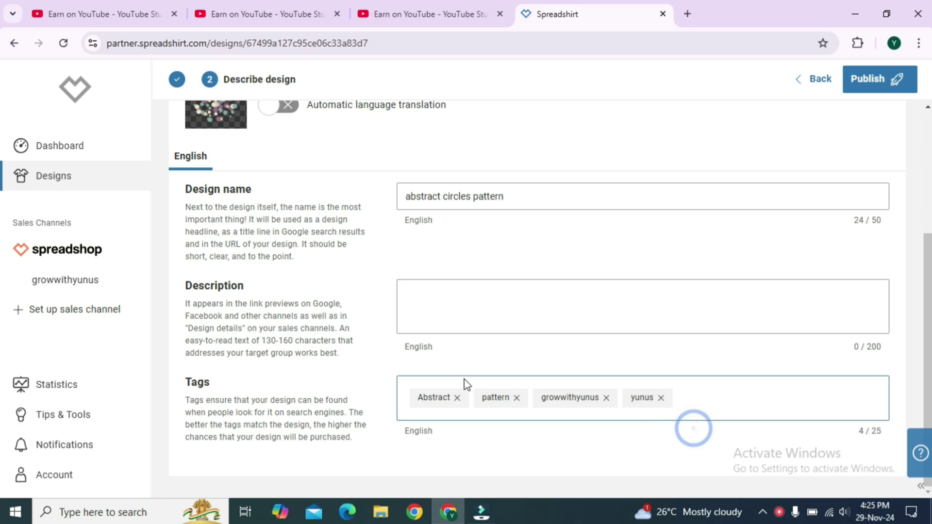
Step: Add the tags "black tshirt" and "black hoodie" to the design
{"action": "left_click", "coordinate": [700, 400]}
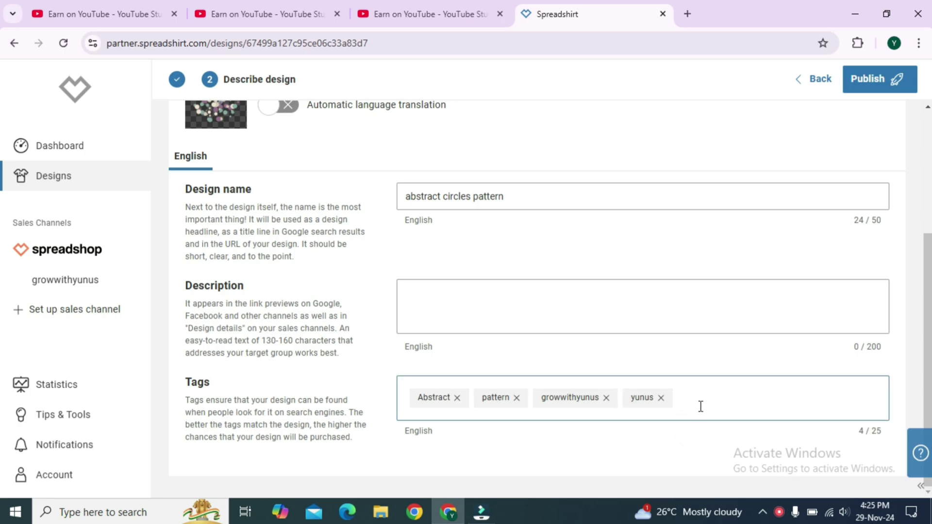
{"action": "type", "text": "black ts"}
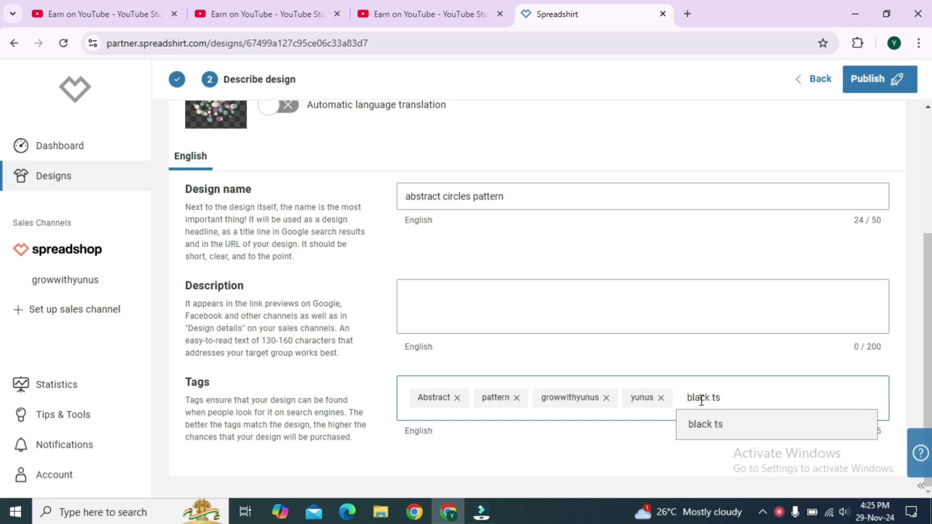
{"action": "type", "text": "hirt"}
{"action": "key", "text": "Return"}
{"action": "type", "text": "black hoodie"}
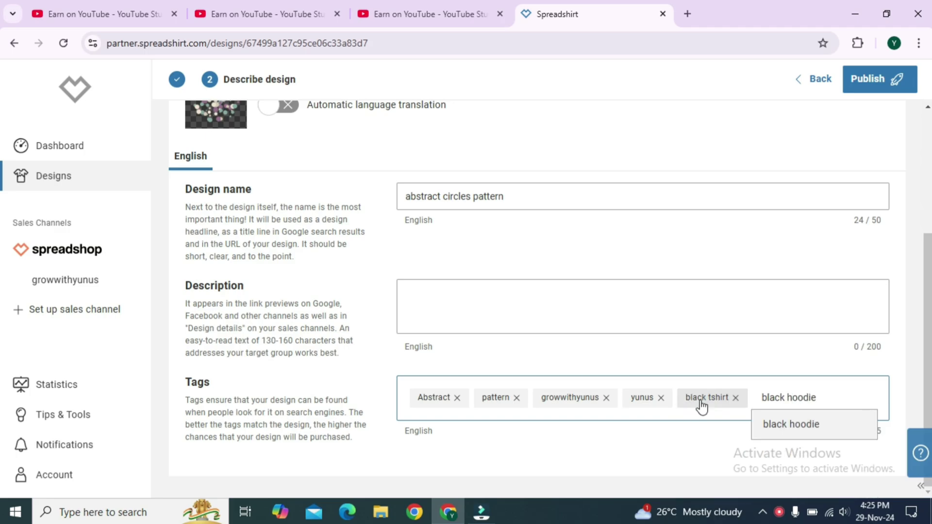
{"action": "key", "text": "Return"}
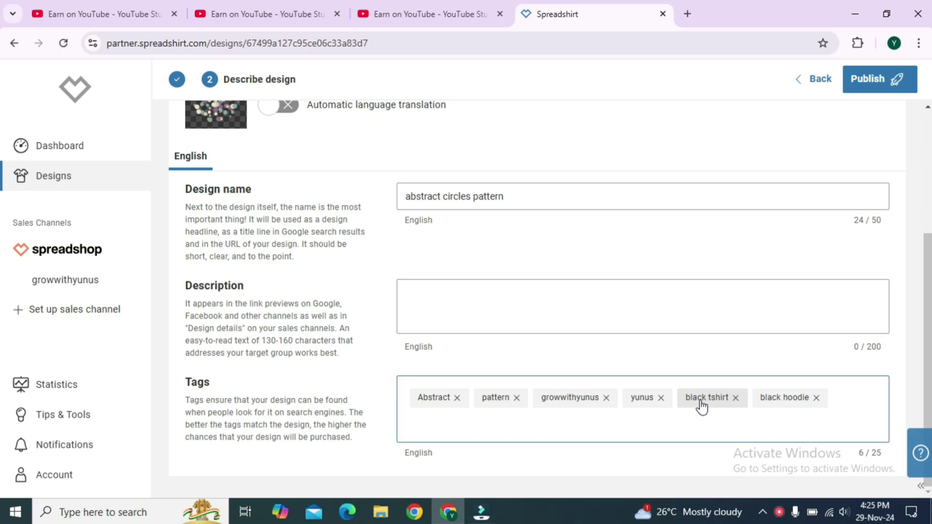
Step: Publish the design and complete the welcome survey with "Search engines or social media" as the answer
{"action": "scroll", "coordinate": [701, 407], "scroll_direction": "up", "scroll_amount": 3}
{"action": "scroll", "coordinate": [701, 406], "scroll_direction": "down", "scroll_amount": 3}
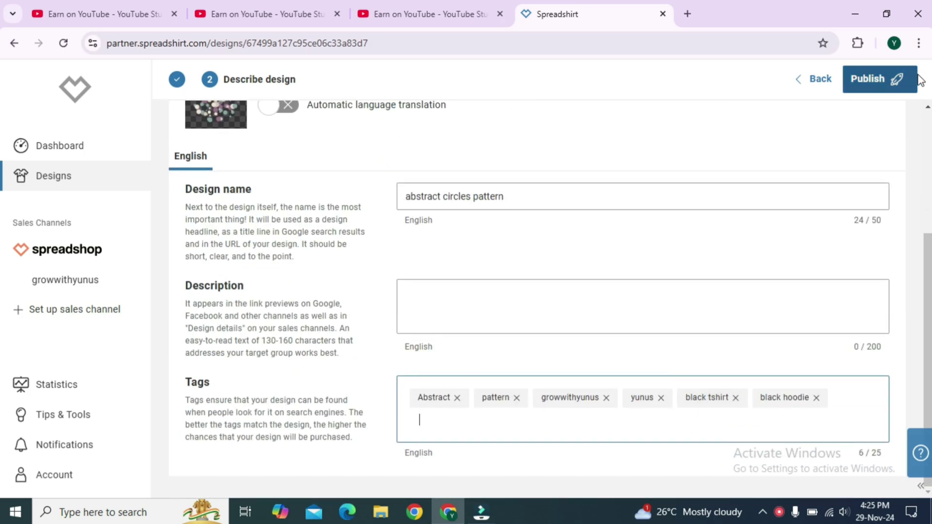
{"action": "left_click", "coordinate": [878, 84]}
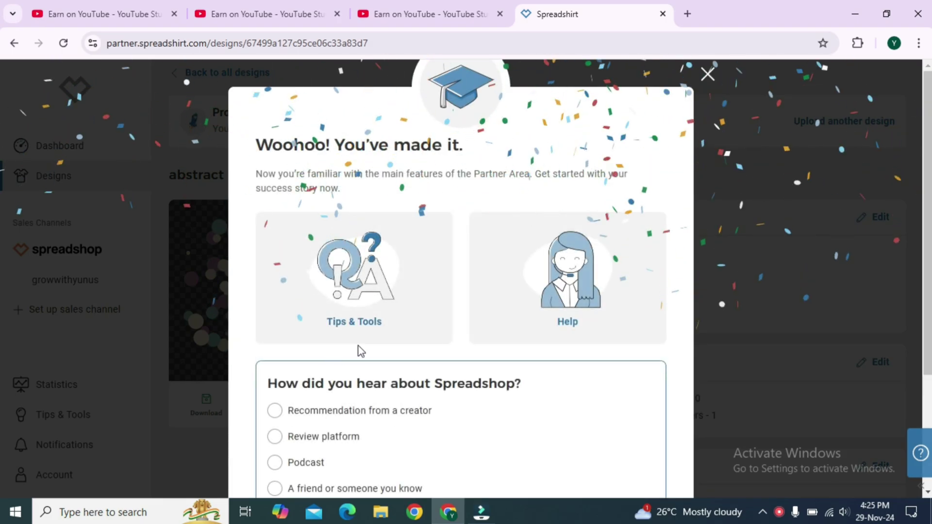
{"action": "scroll", "coordinate": [398, 252], "scroll_direction": "down", "scroll_amount": 3}
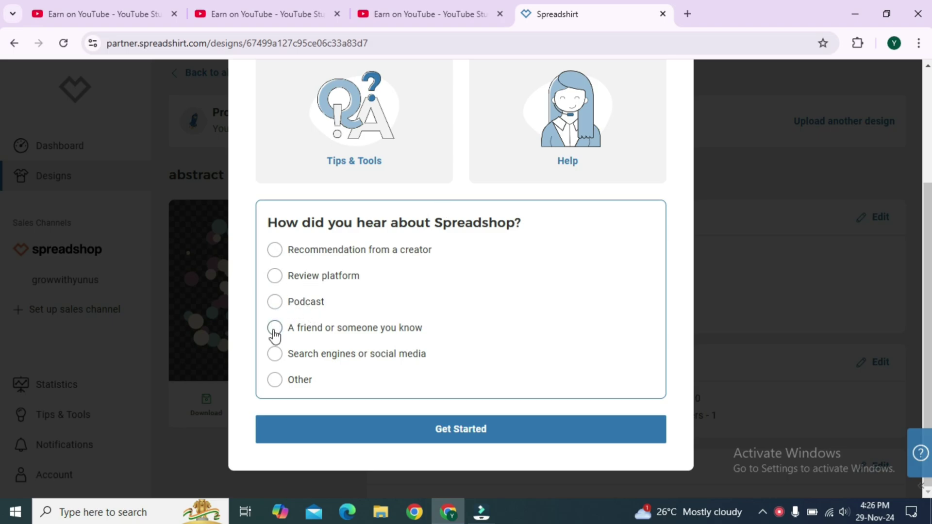
{"action": "left_click", "coordinate": [286, 358]}
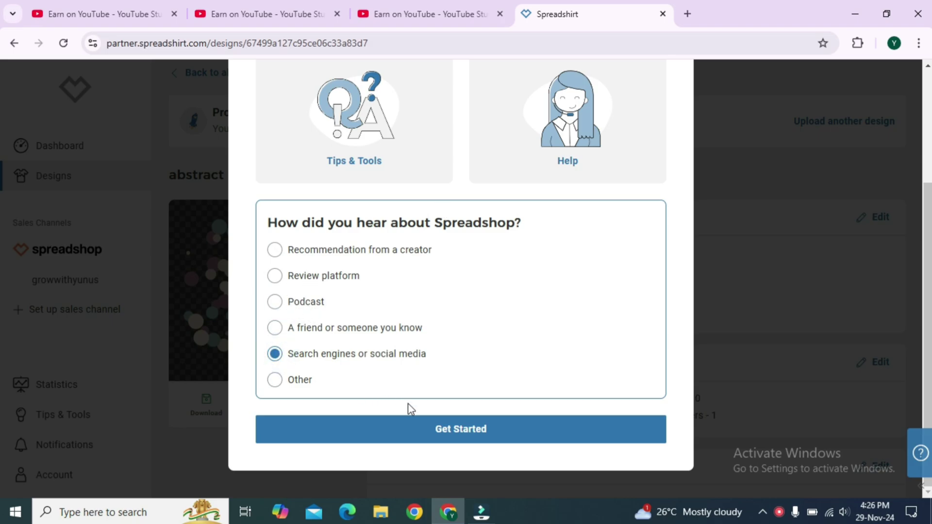
{"action": "left_click", "coordinate": [443, 430]}
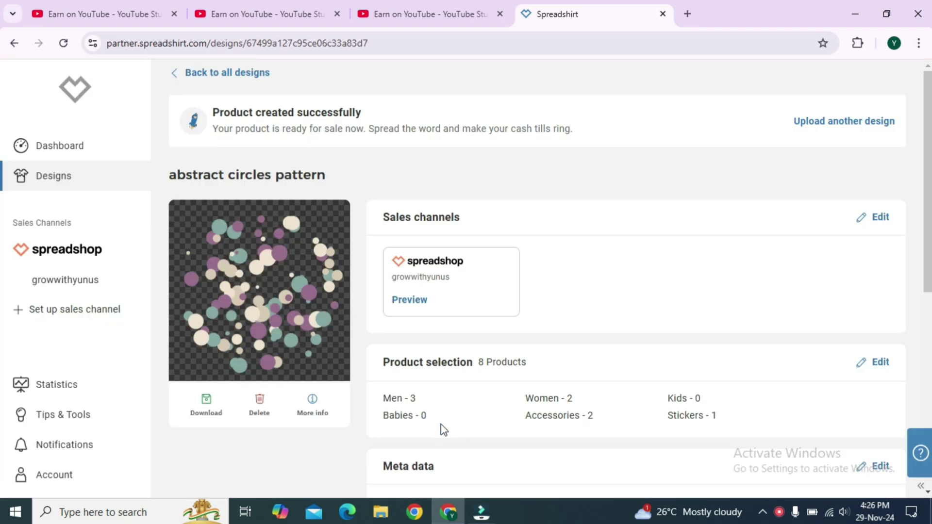
Step: Review the published design's sales channel, product selection, metadata tags and earnings sections
{"action": "scroll", "coordinate": [490, 317], "scroll_direction": "down", "scroll_amount": 1}
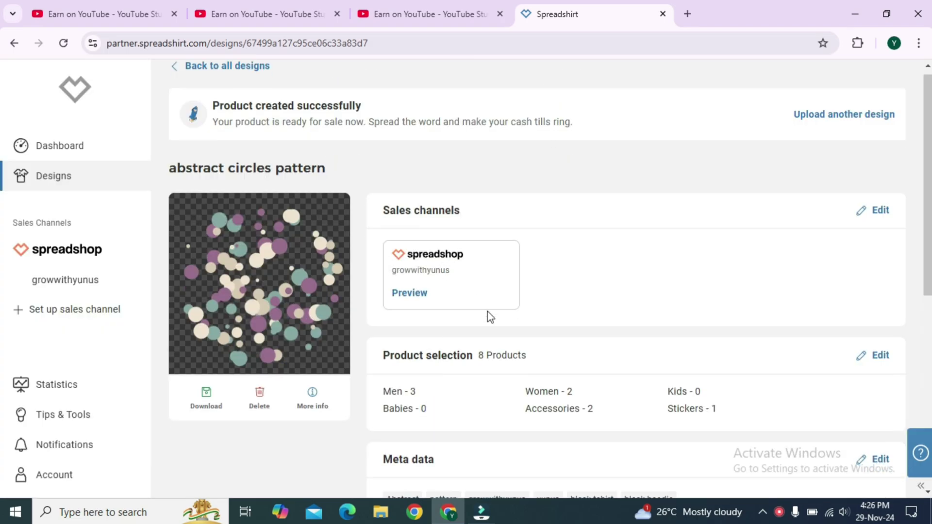
{"action": "scroll", "coordinate": [489, 316], "scroll_direction": "down", "scroll_amount": 3}
{"action": "scroll", "coordinate": [488, 316], "scroll_direction": "up", "scroll_amount": 1}
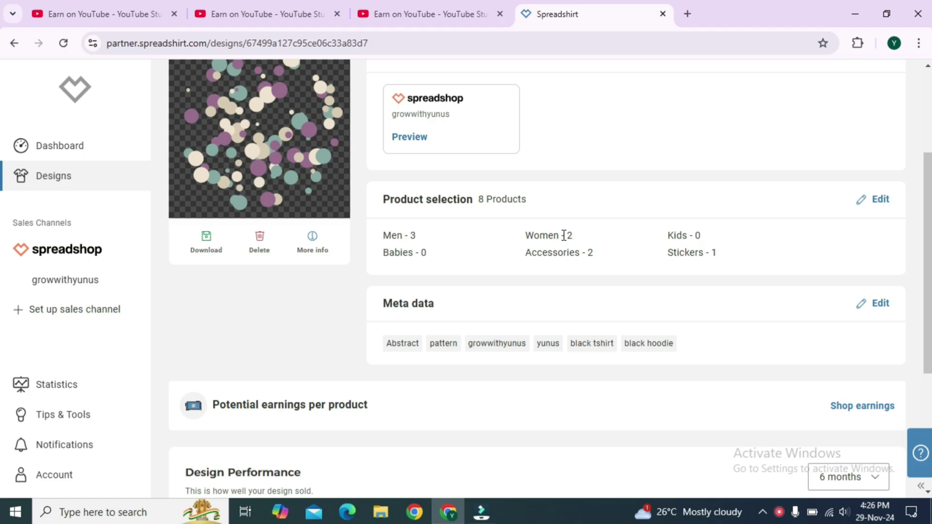
Step: Switch to the YouTube Studio Shopping page and examine the channel's product display and connected store under Manage products
{"action": "key", "text": "ctrl+shift+Tab"}
{"action": "scroll", "coordinate": [364, 258], "scroll_direction": "down", "scroll_amount": 4}
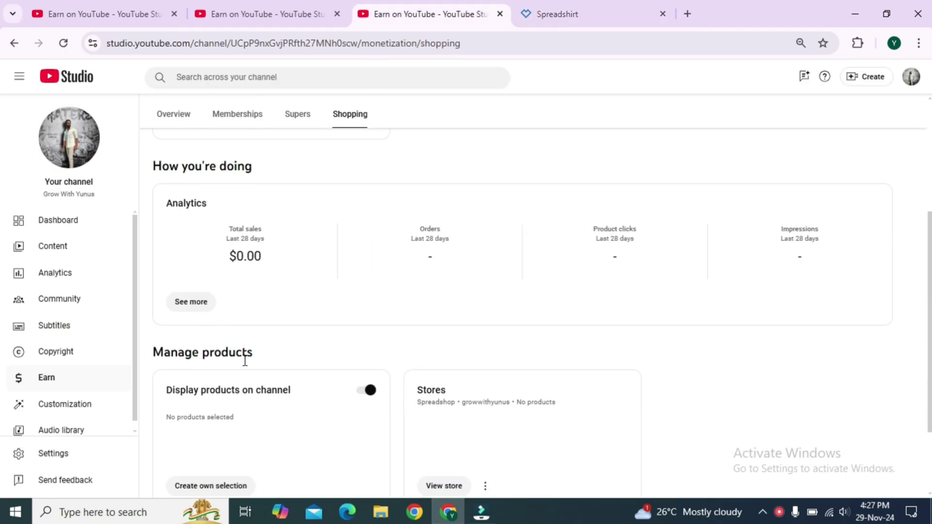
{"action": "scroll", "coordinate": [245, 361], "scroll_direction": "down", "scroll_amount": 2}
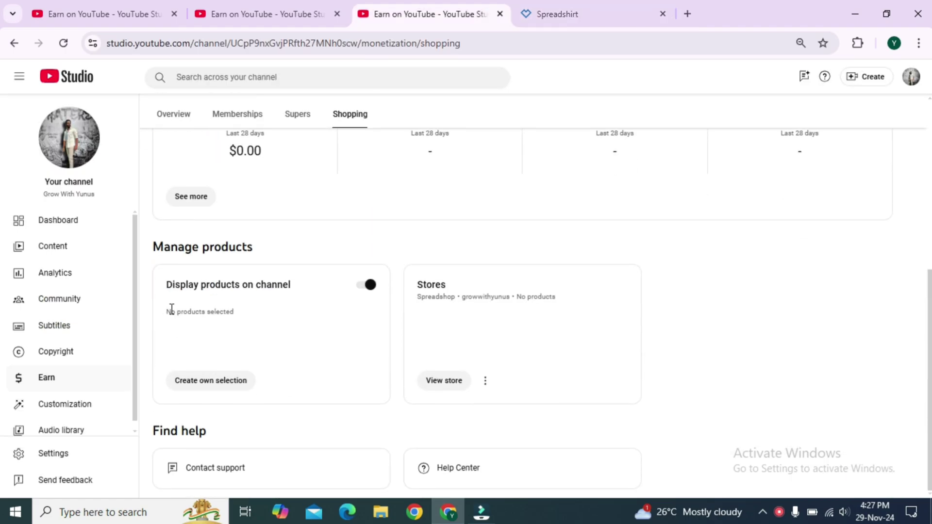
{"action": "left_click_drag", "start_coordinate": [172, 309], "coordinate": [318, 345]}
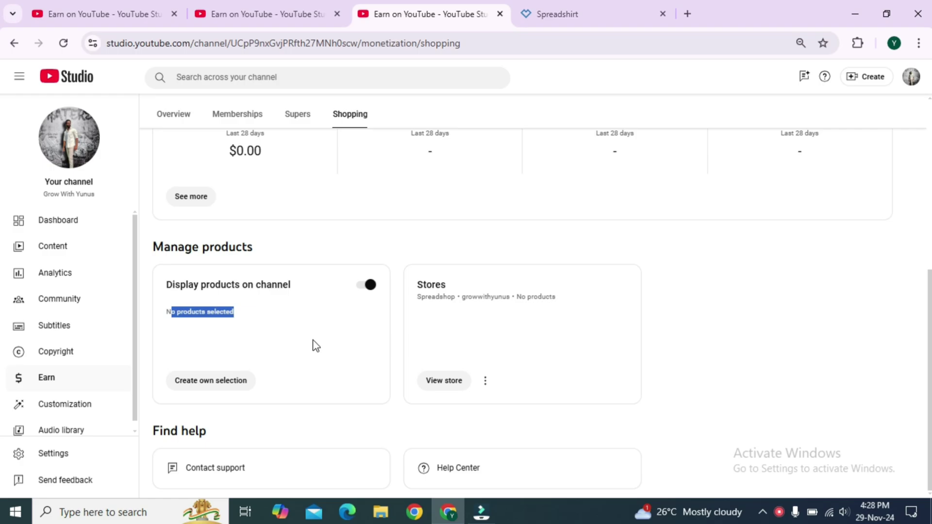
Step: Check which products can be selected for display on the channel, and leave the product selection without saving
{"action": "left_click", "coordinate": [223, 384]}
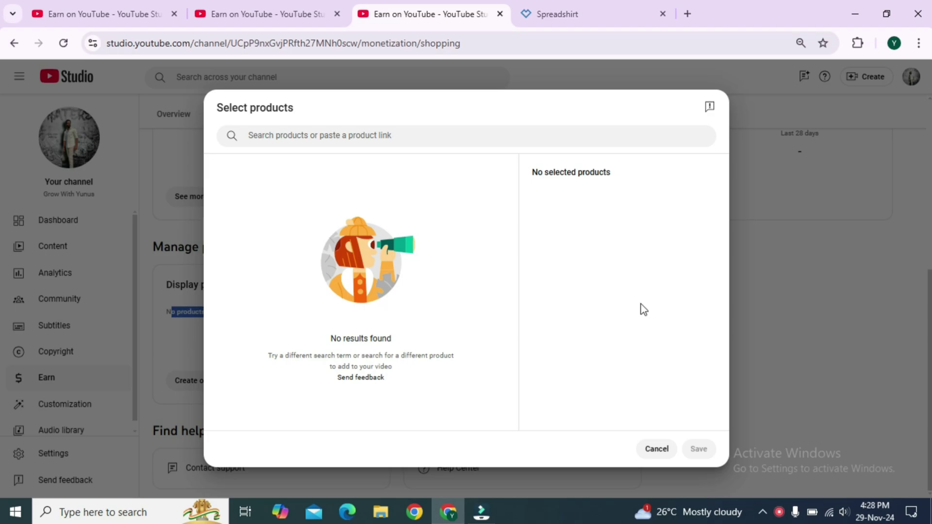
{"action": "left_click", "coordinate": [661, 450]}
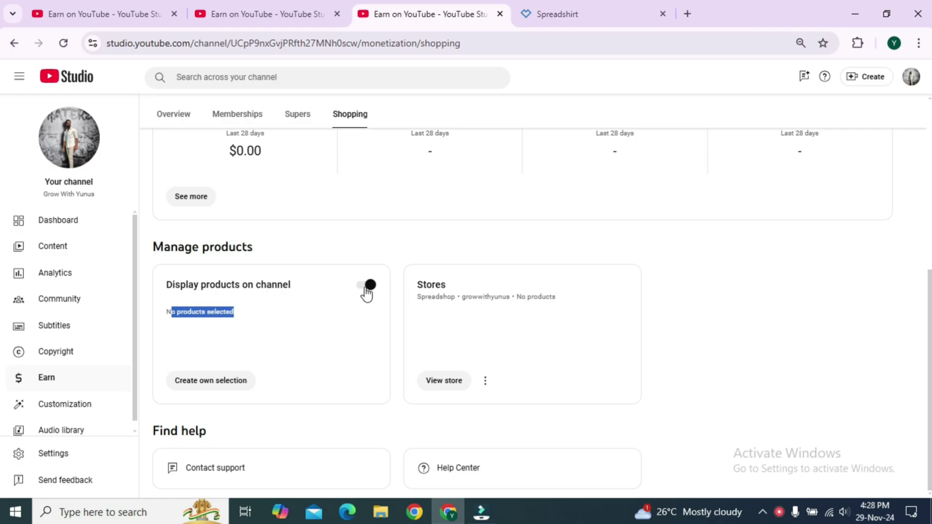
Step: Switch to the Spreadshirt design page and review the abstract circles pattern's sales channel, product selection, metadata and performance sections
{"action": "left_click", "coordinate": [558, 6]}
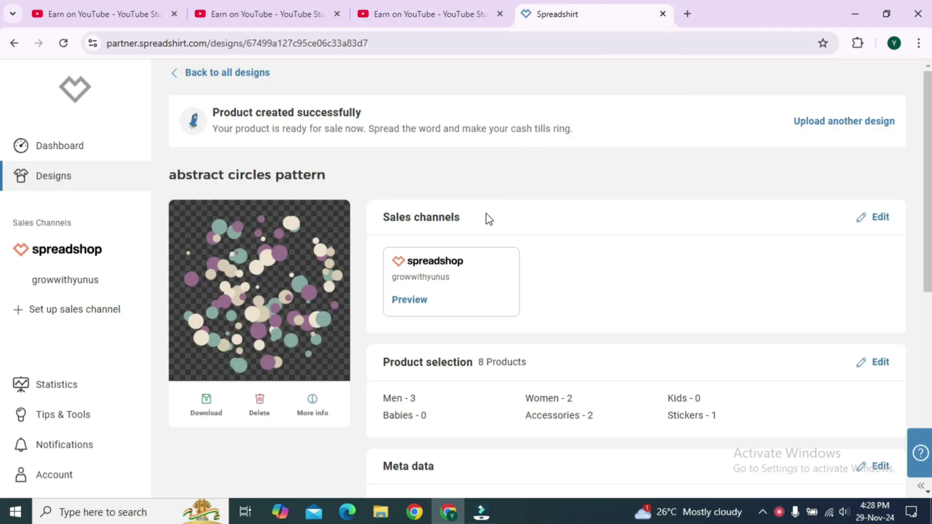
{"action": "scroll", "coordinate": [611, 298], "scroll_direction": "down", "scroll_amount": 8}
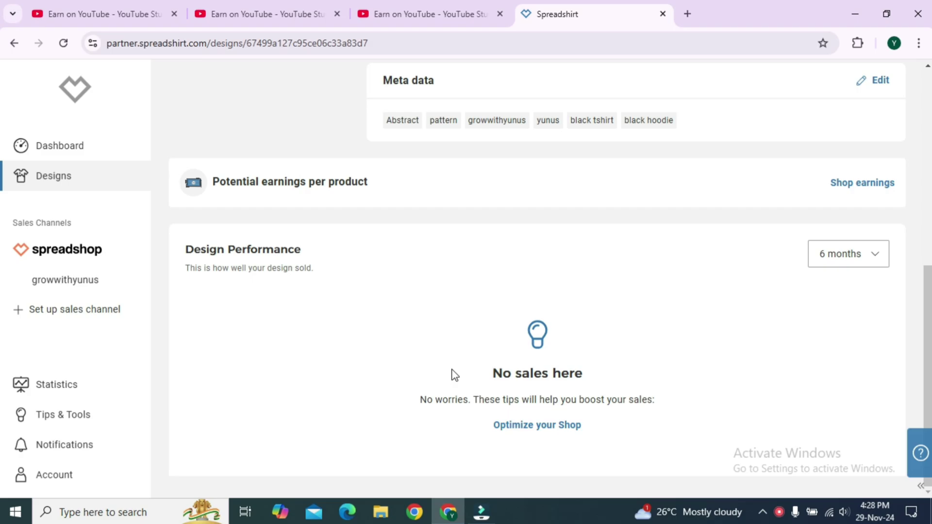
{"action": "scroll", "coordinate": [455, 375], "scroll_direction": "up", "scroll_amount": 5}
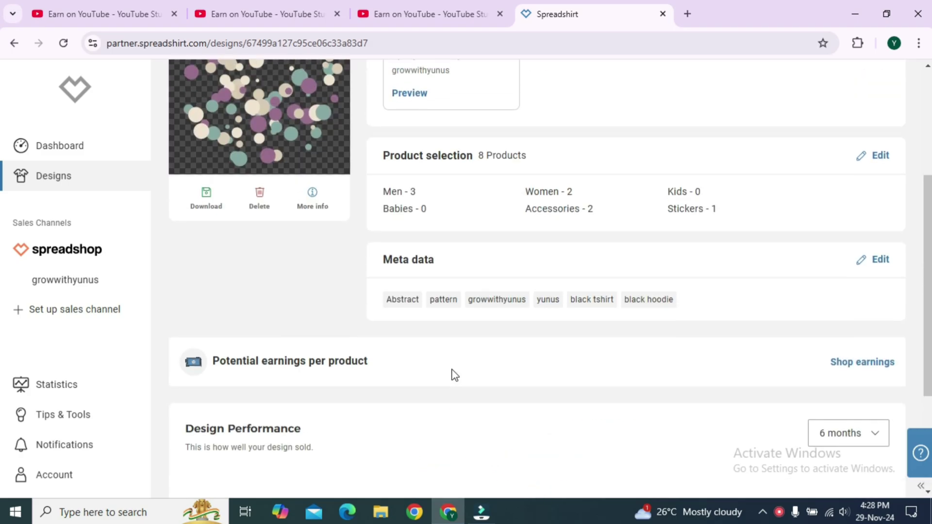
{"action": "scroll", "coordinate": [454, 375], "scroll_direction": "up", "scroll_amount": 3}
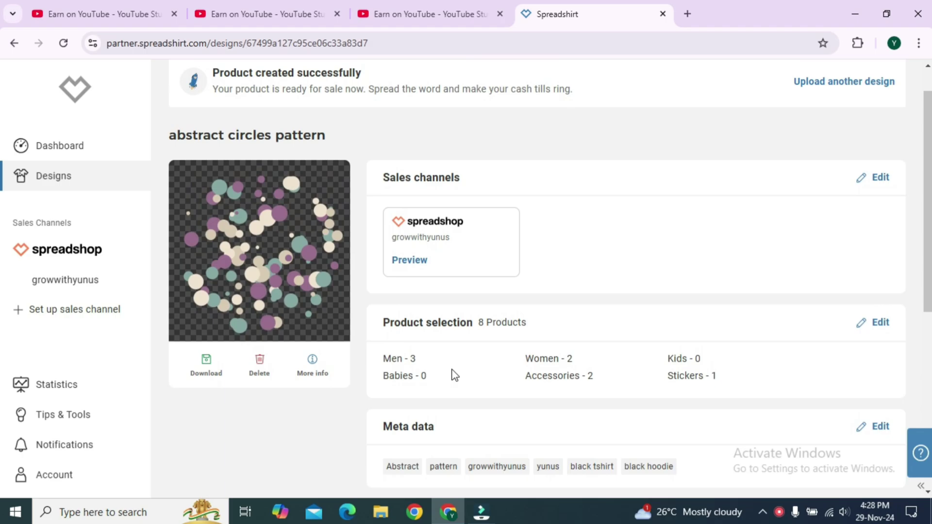